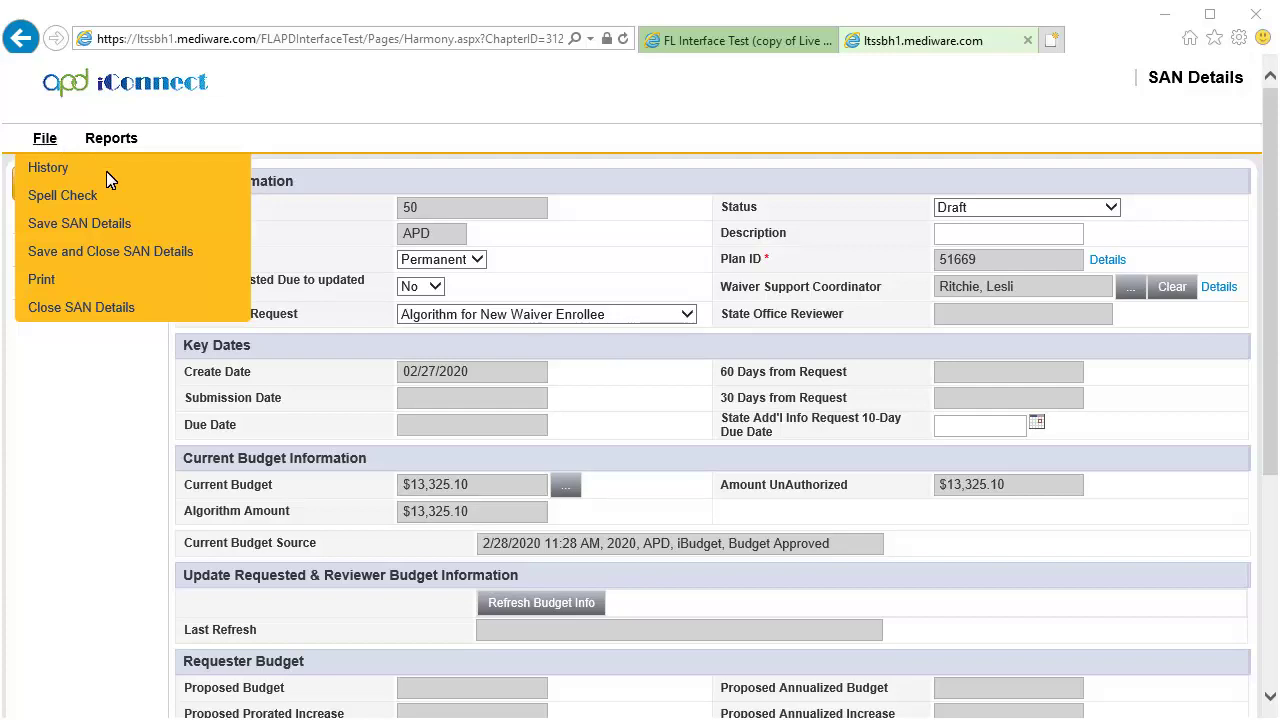
# Save the SAN details and add a SAN assessment of type WSC SAN Request
pyautogui.click(118, 224)
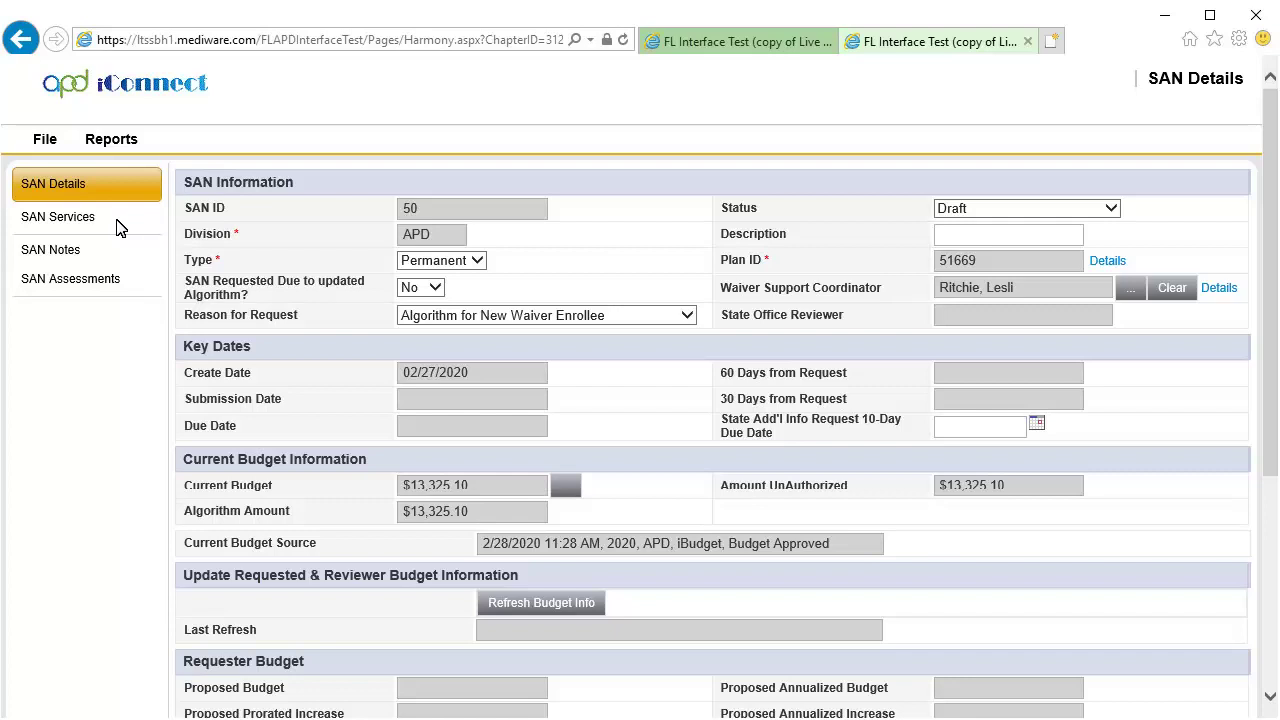
pyautogui.click(127, 276)
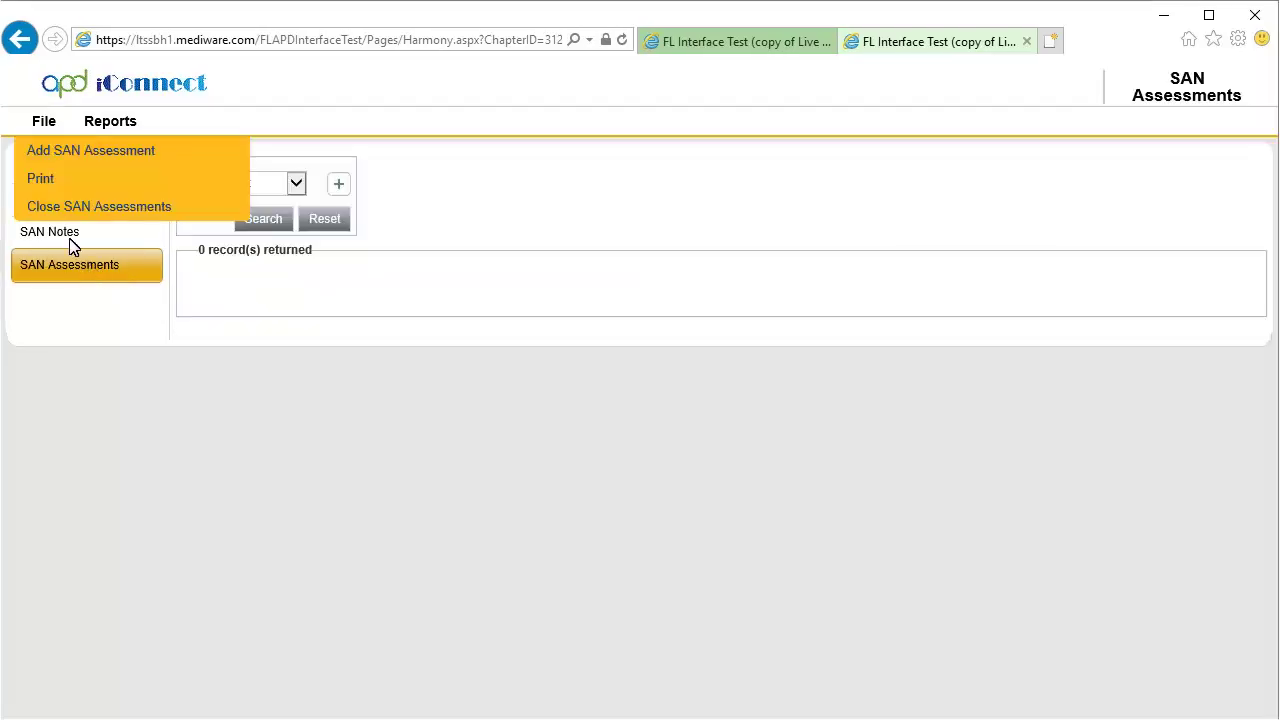
pyautogui.click(53, 153)
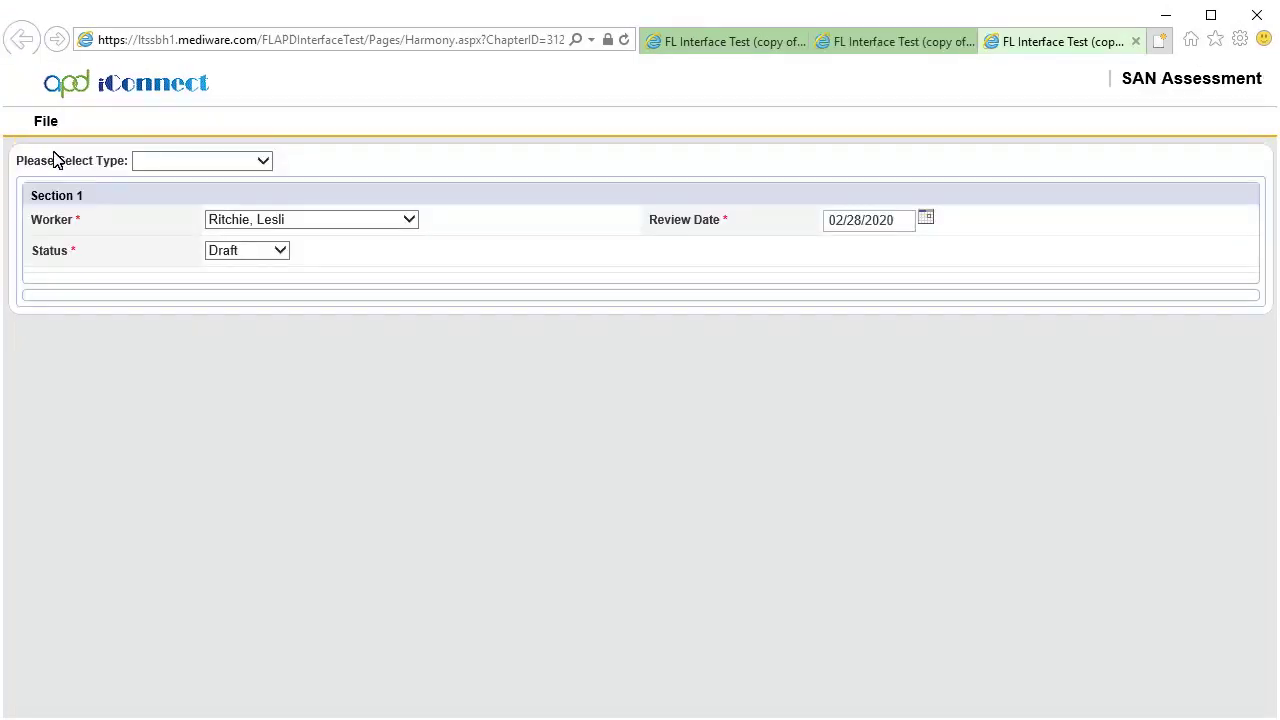
pyautogui.hotkey('alt', 'Down')
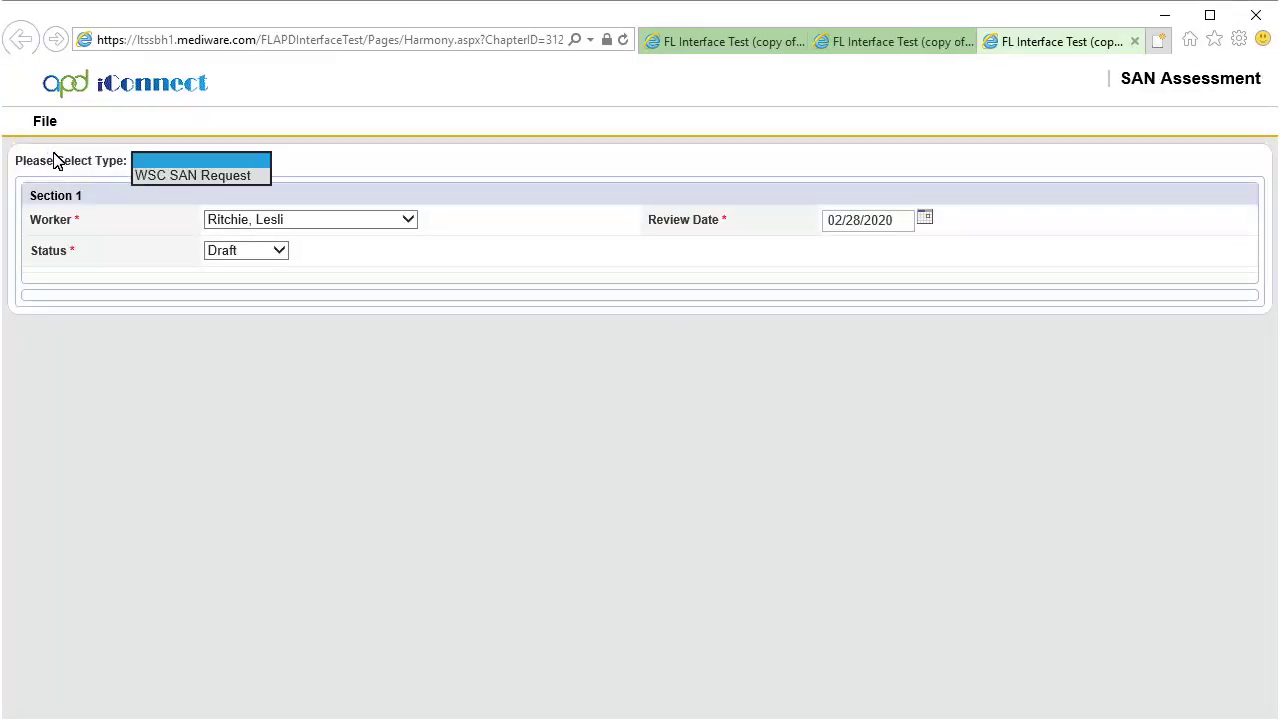
pyautogui.click(205, 176)
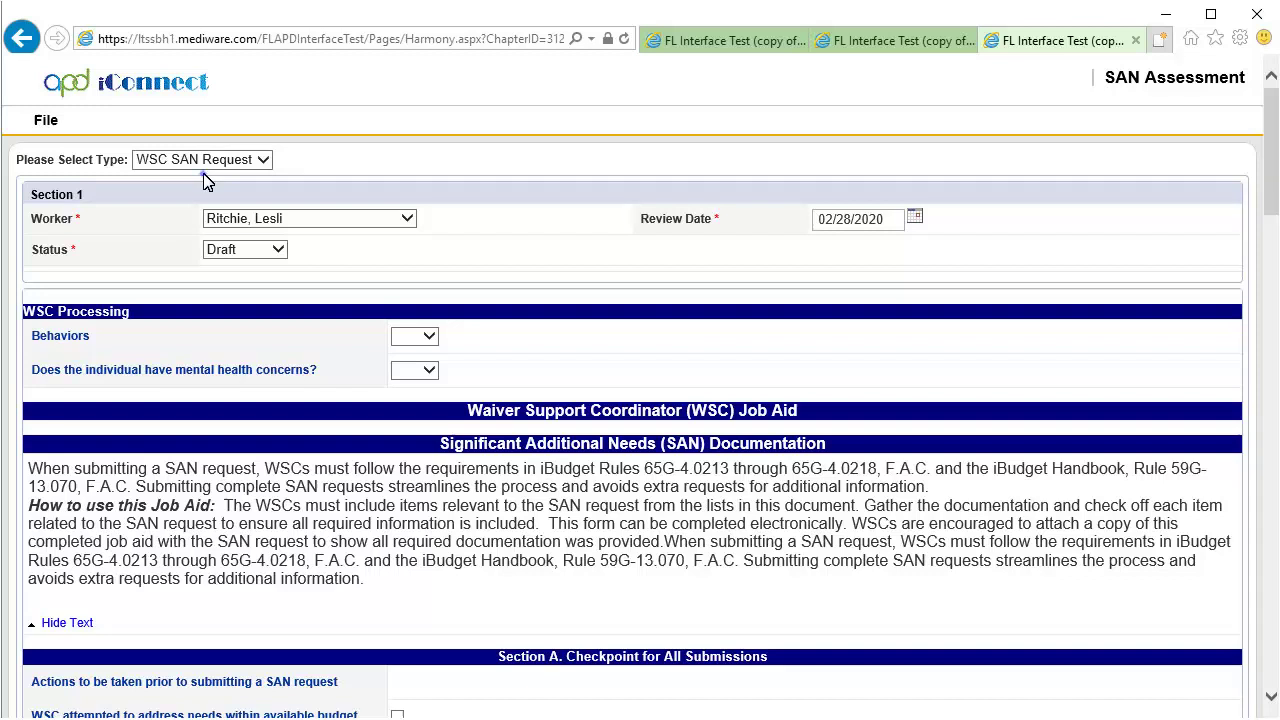
# Set Behaviors to Yes, and mark both Psychological/psychiatric Assessments or Reports and Baker Act Summaries as Attached to Note
pyautogui.click(414, 336)
pyautogui.click(411, 352)
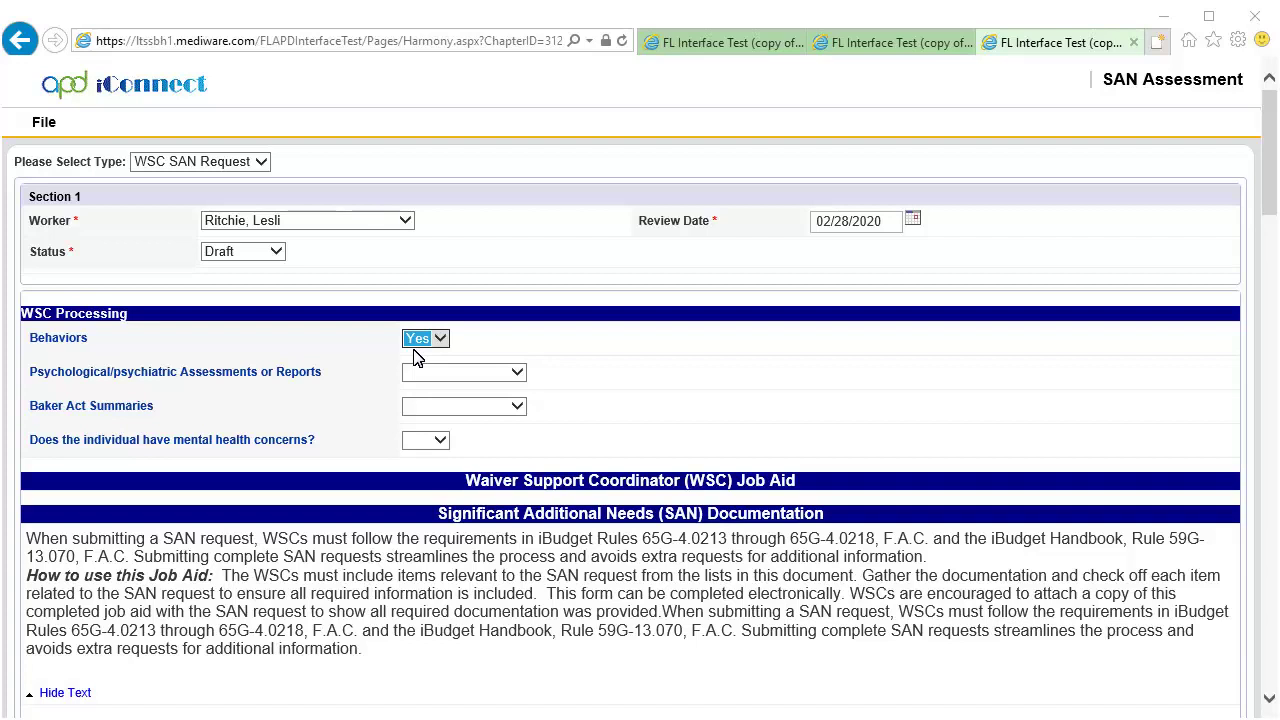
pyautogui.click(517, 373)
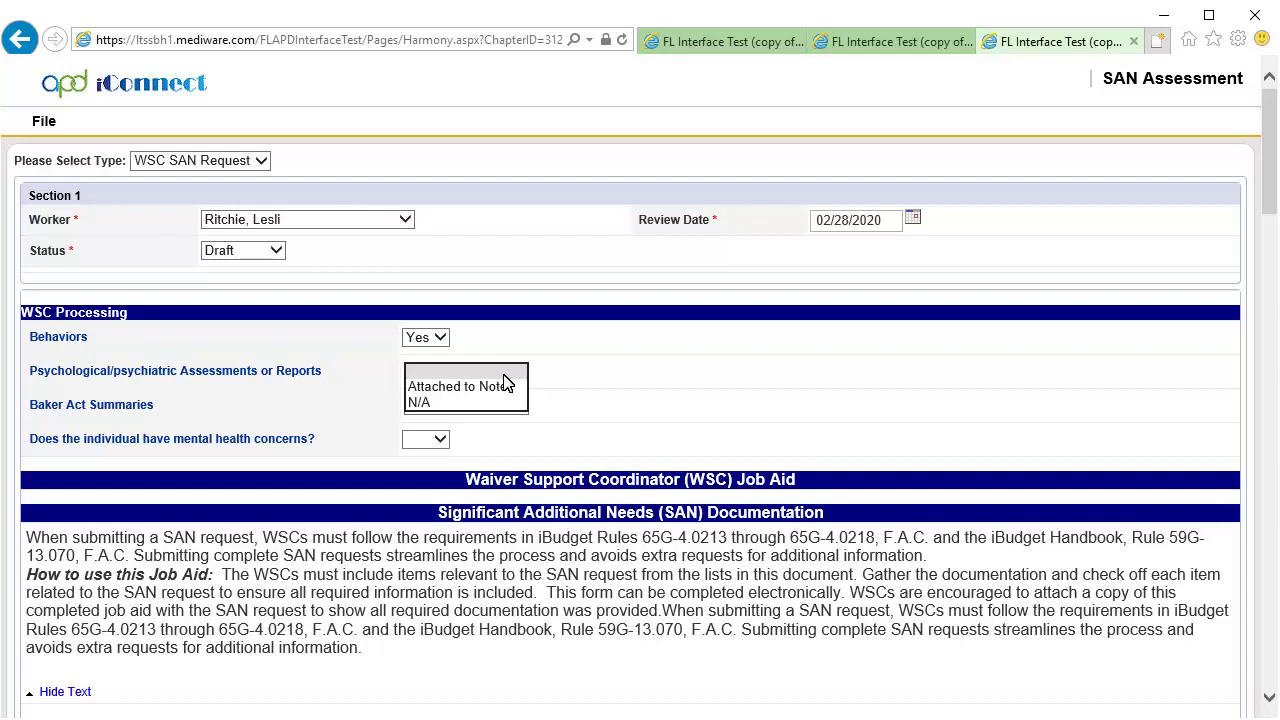
pyautogui.click(503, 388)
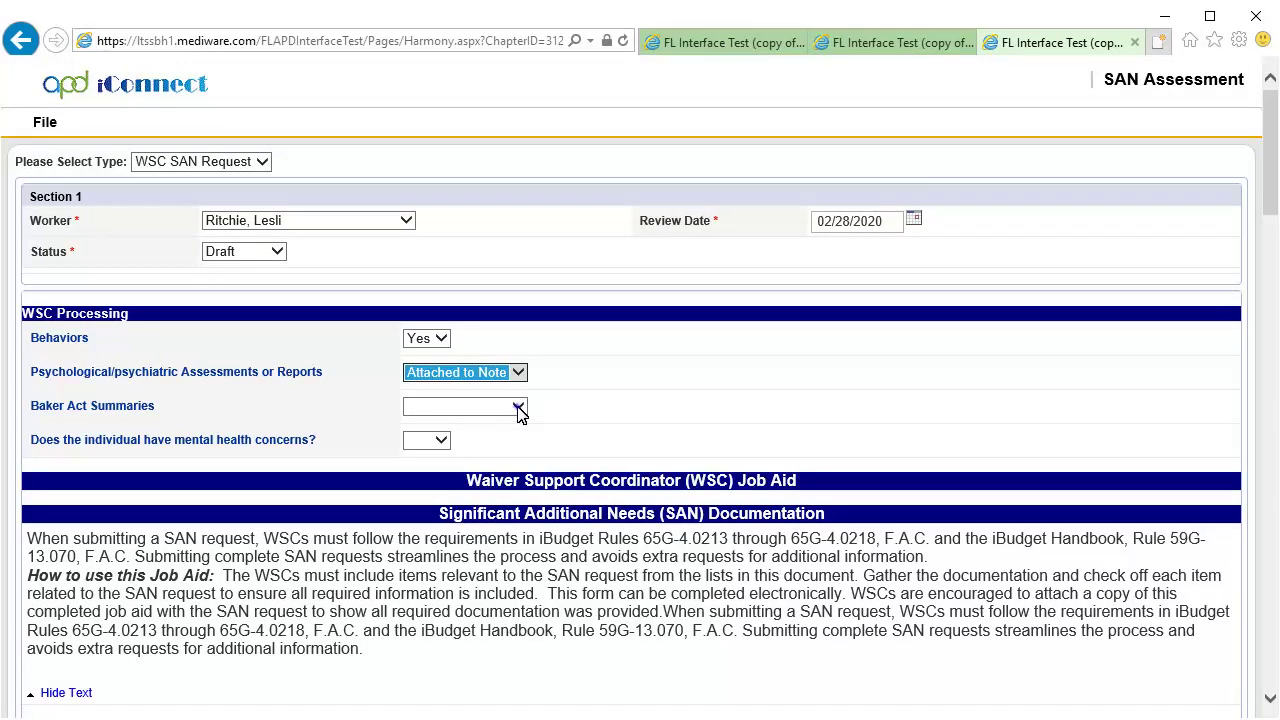
pyautogui.click(520, 407)
pyautogui.click(500, 422)
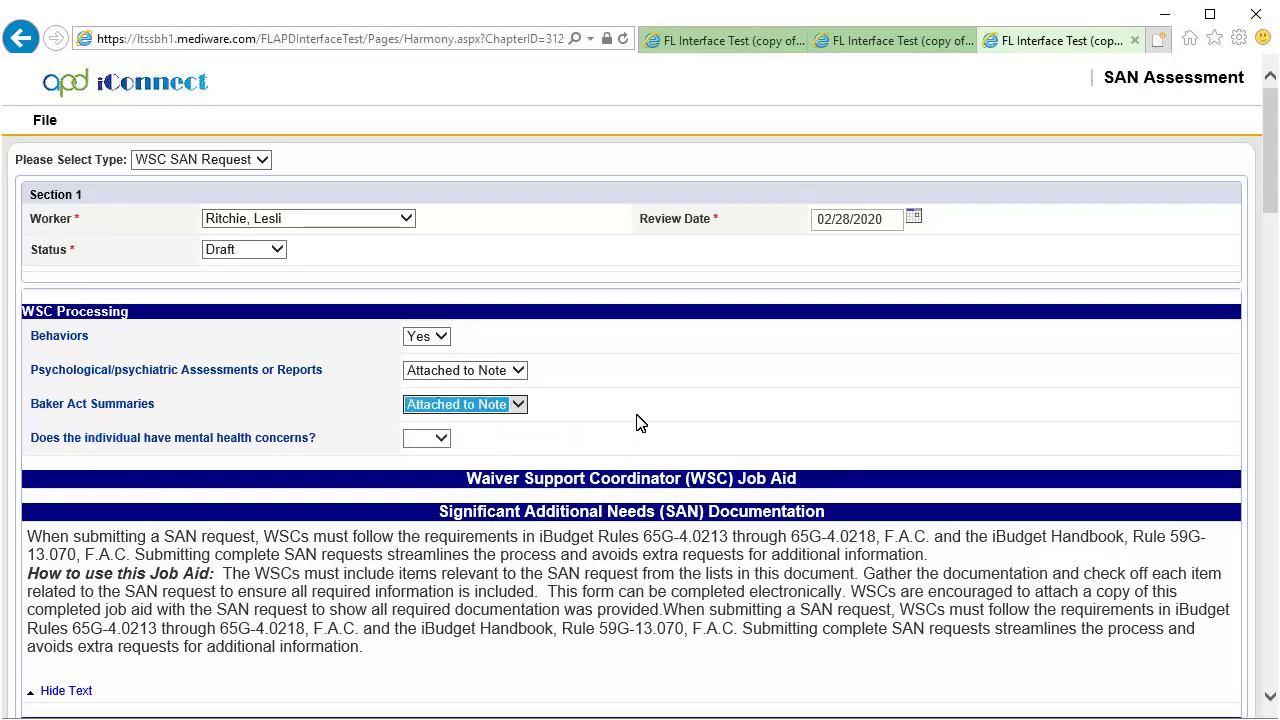
# In Section C, check Residential Habilitation/ Standard or Live-In and set its documentation to Recorded as consumer assessment
pyautogui.scroll(-5, 1271, 157)
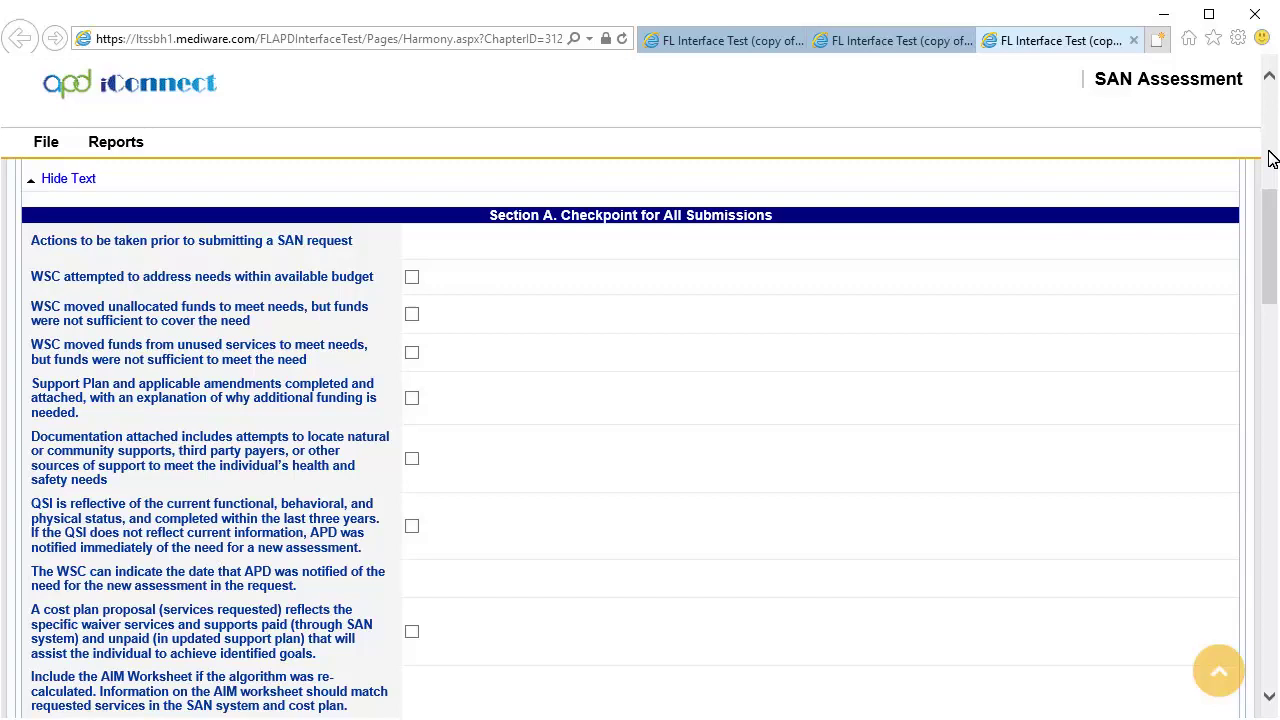
pyautogui.scroll(-10, 411, 277)
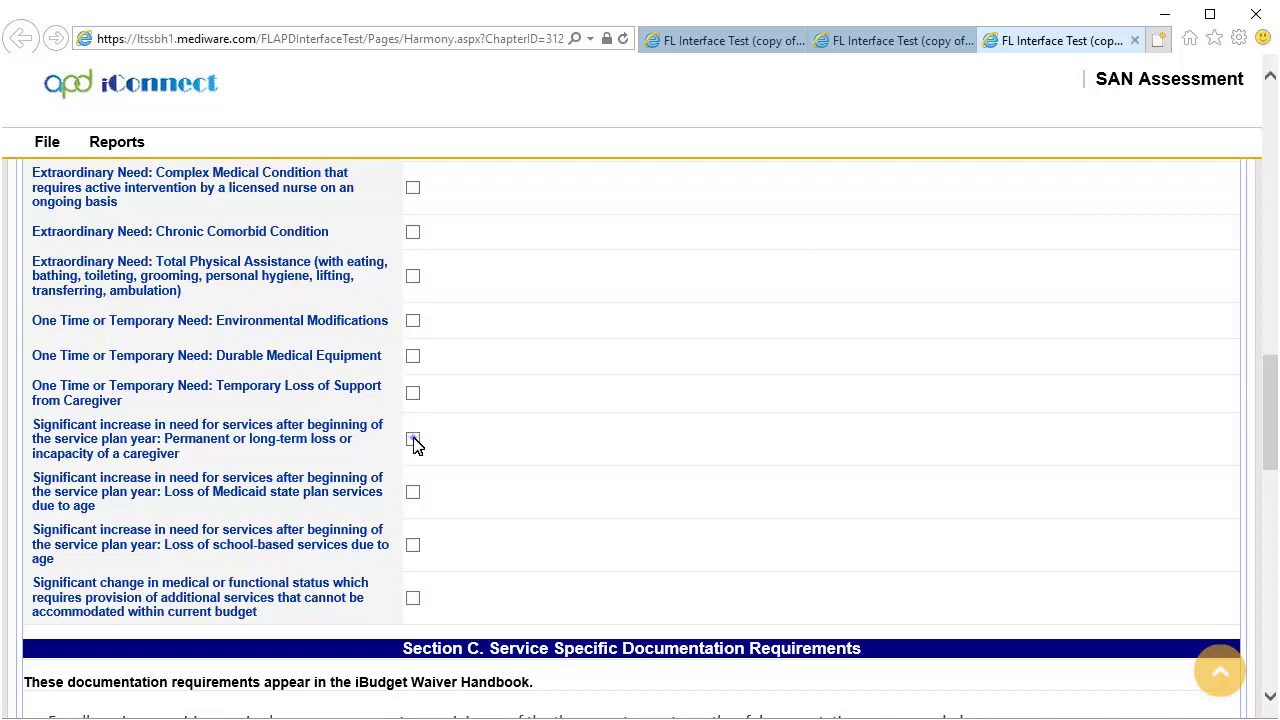
pyautogui.scroll(-5, 417, 443)
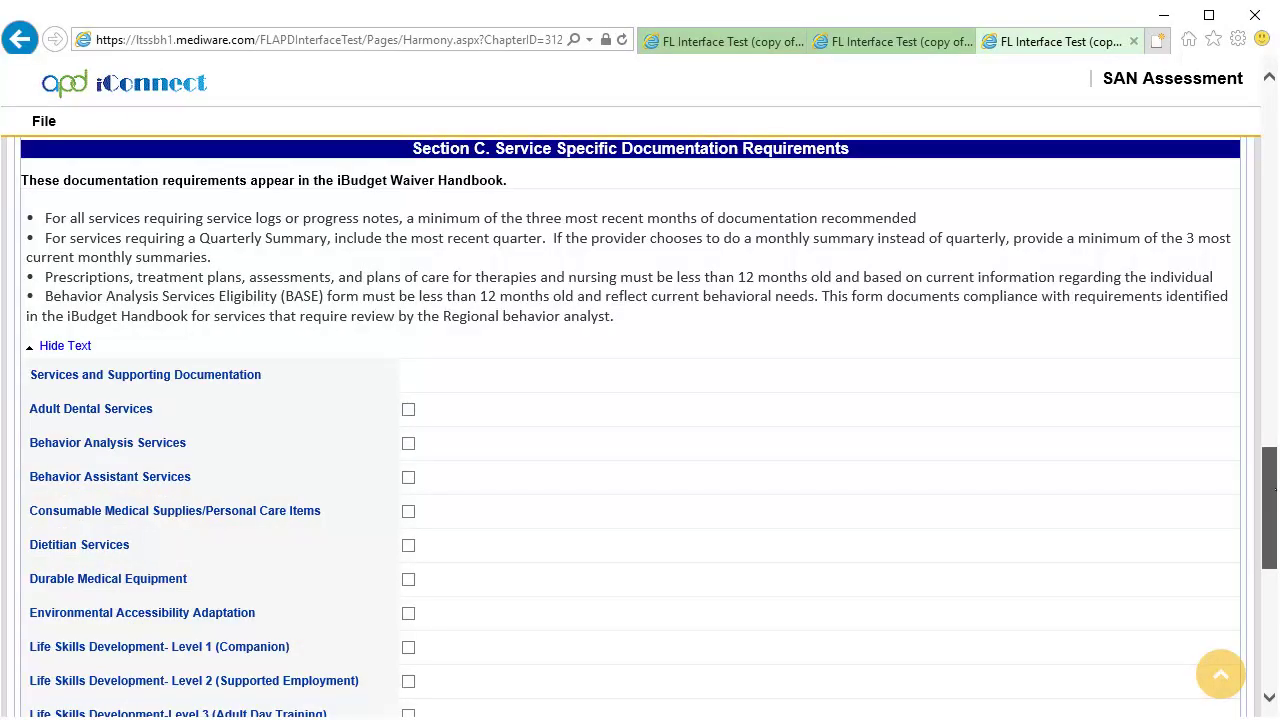
pyautogui.scroll(-5, 411, 446)
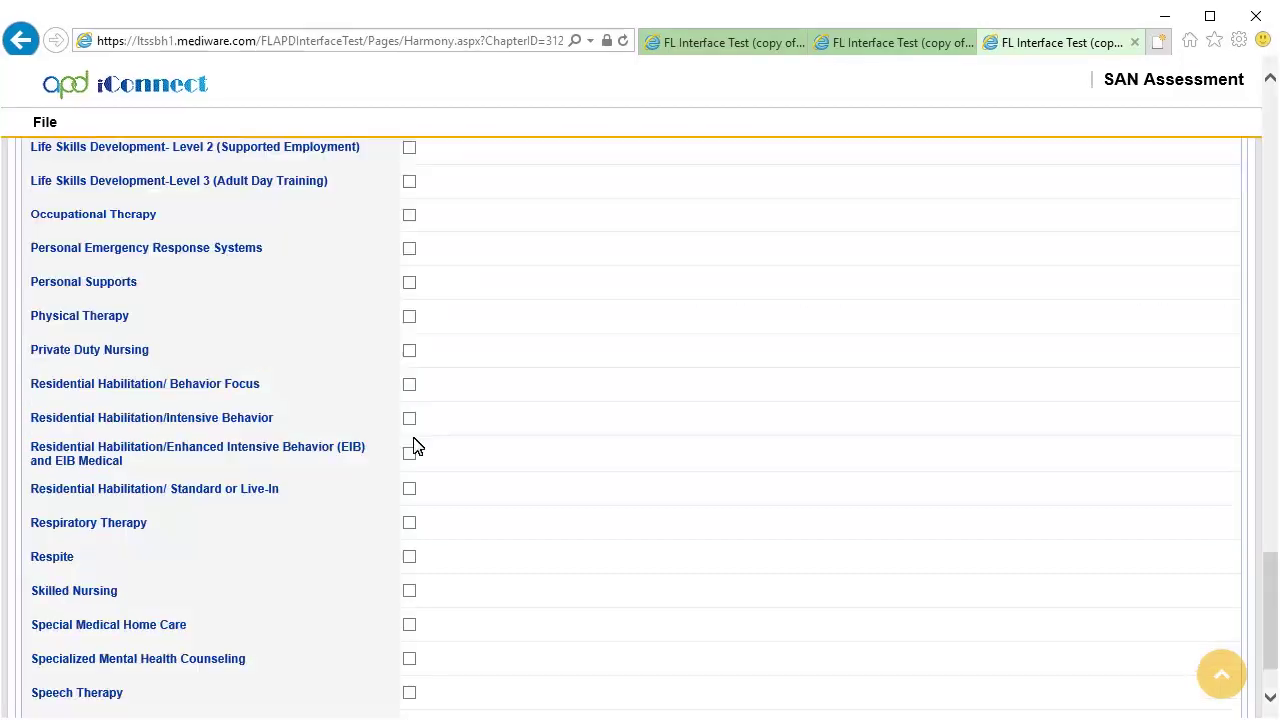
pyautogui.click(410, 490)
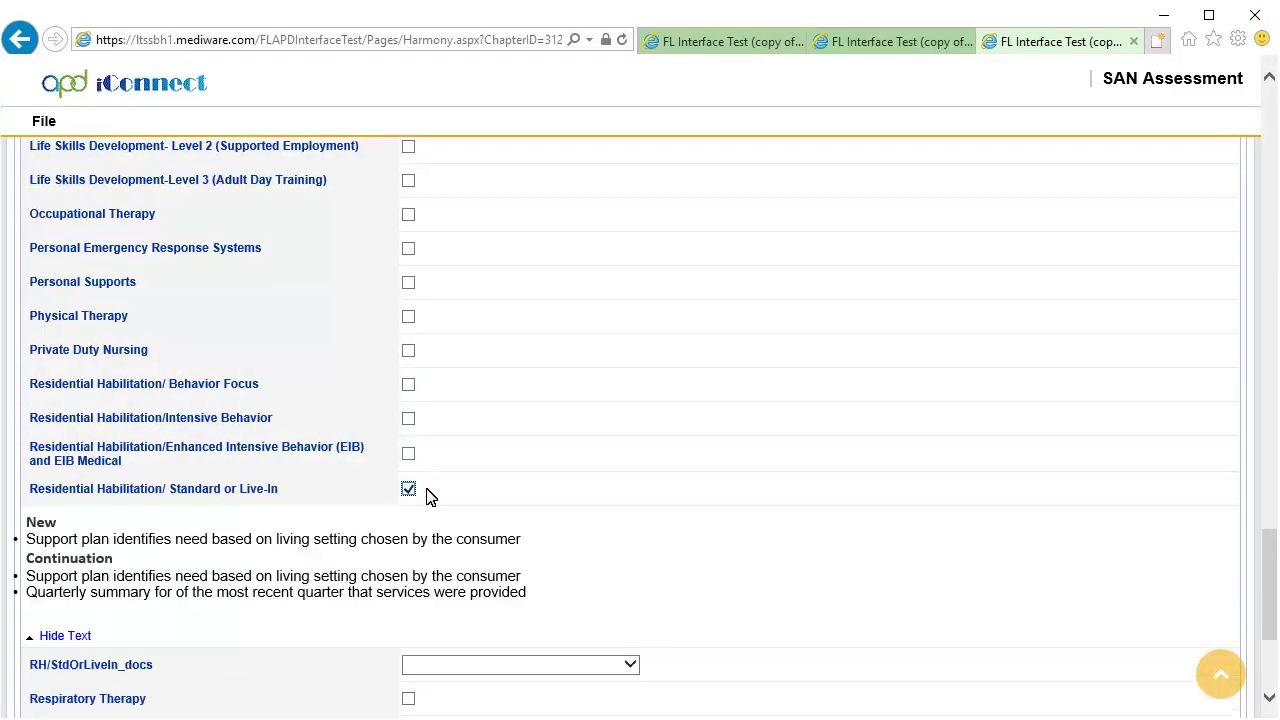
pyautogui.click(631, 668)
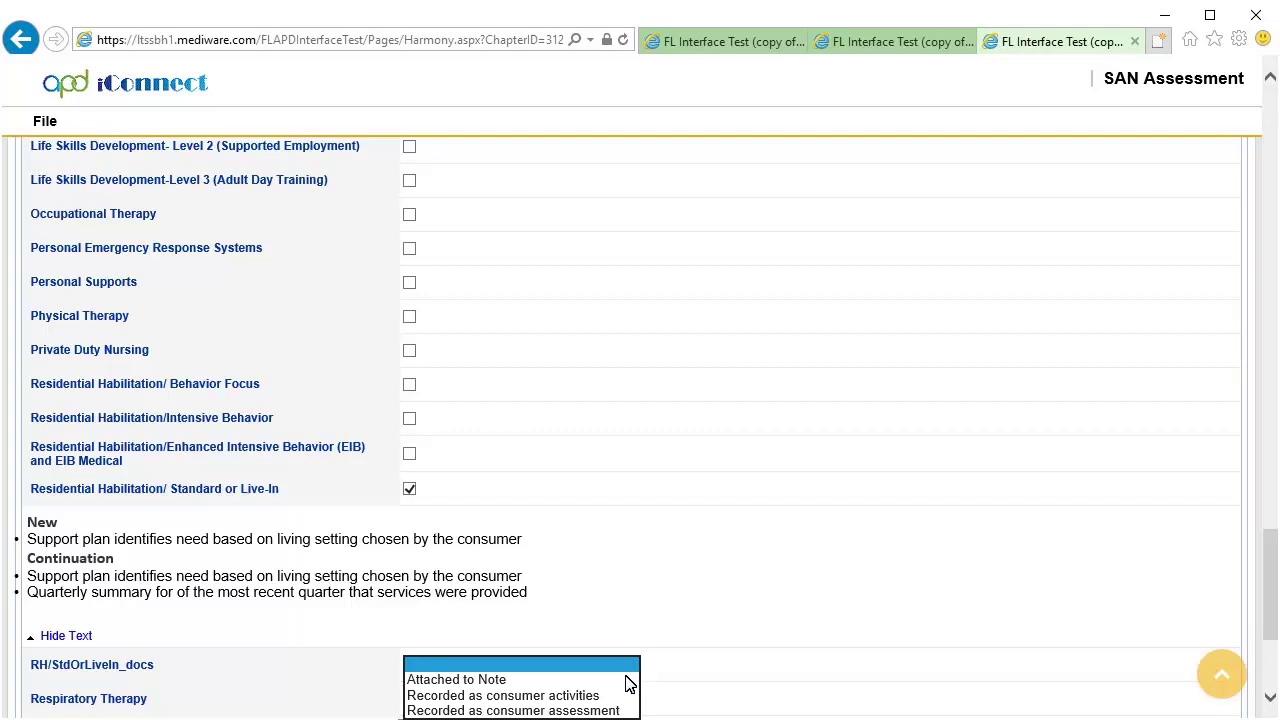
pyautogui.click(628, 710)
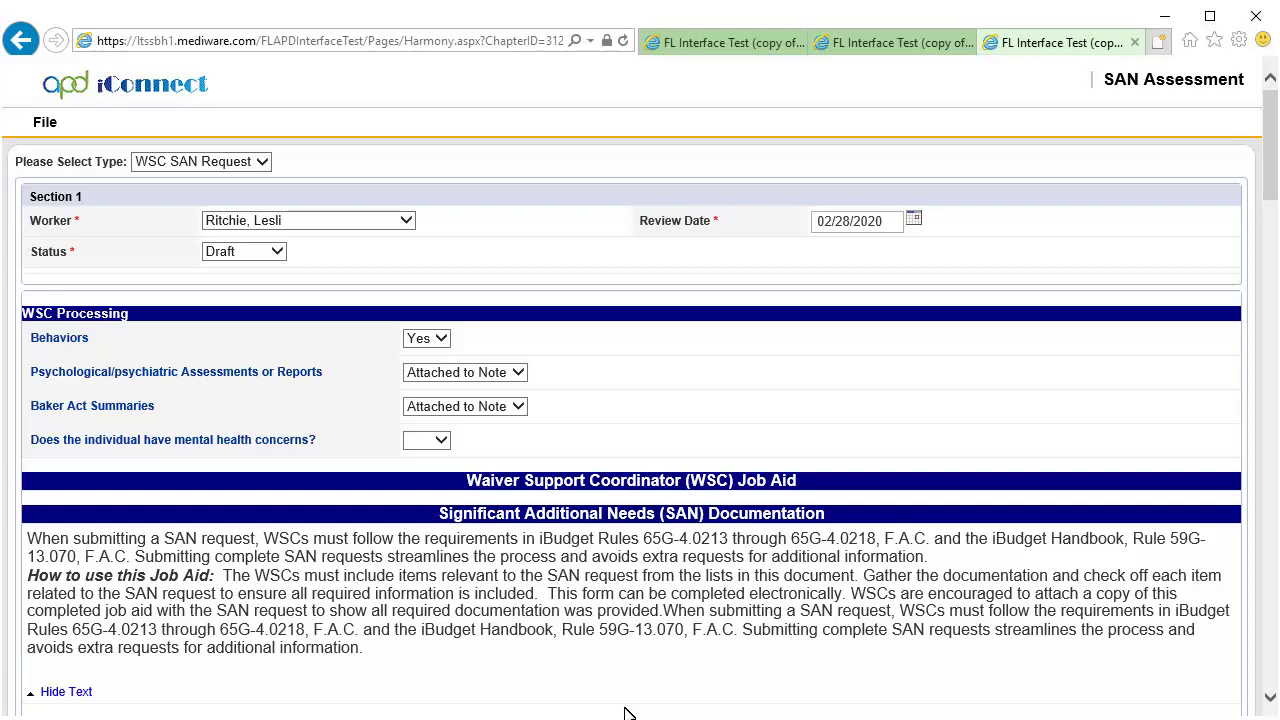
# Set the assessment's status to Complete, then save and close the SAN assessment
pyautogui.click(276, 253)
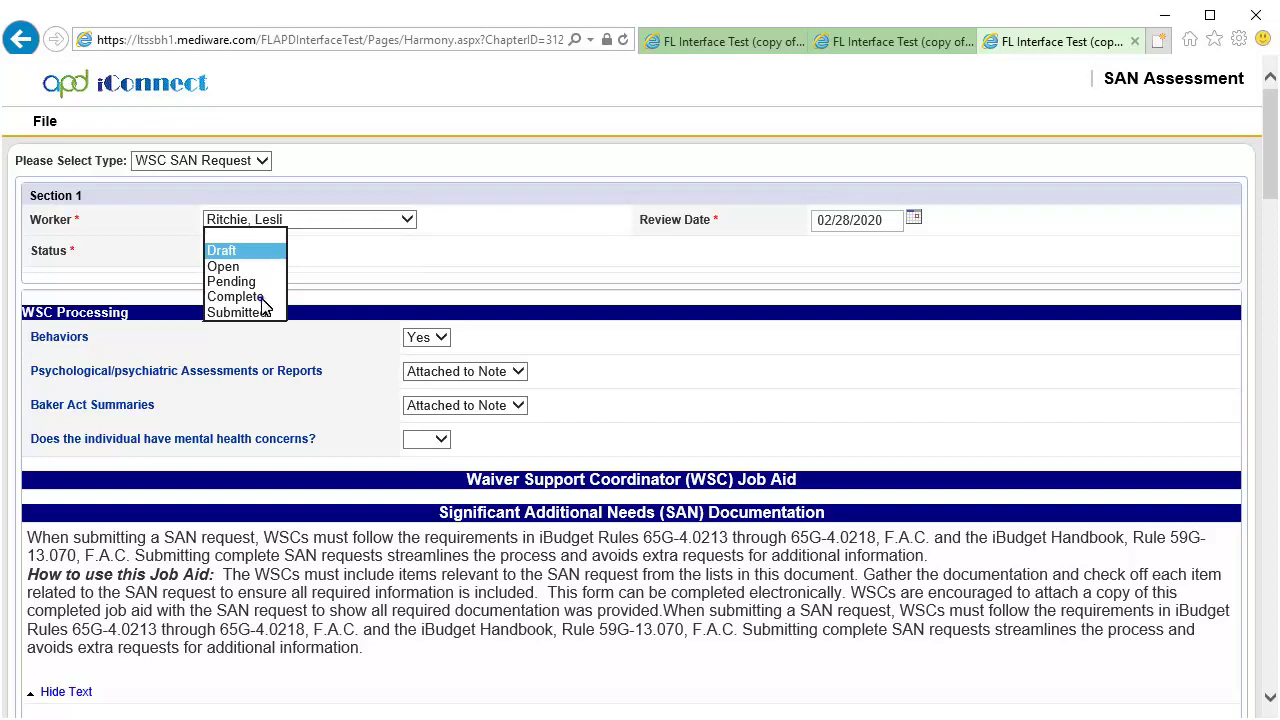
pyautogui.click(262, 298)
pyautogui.click(917, 466)
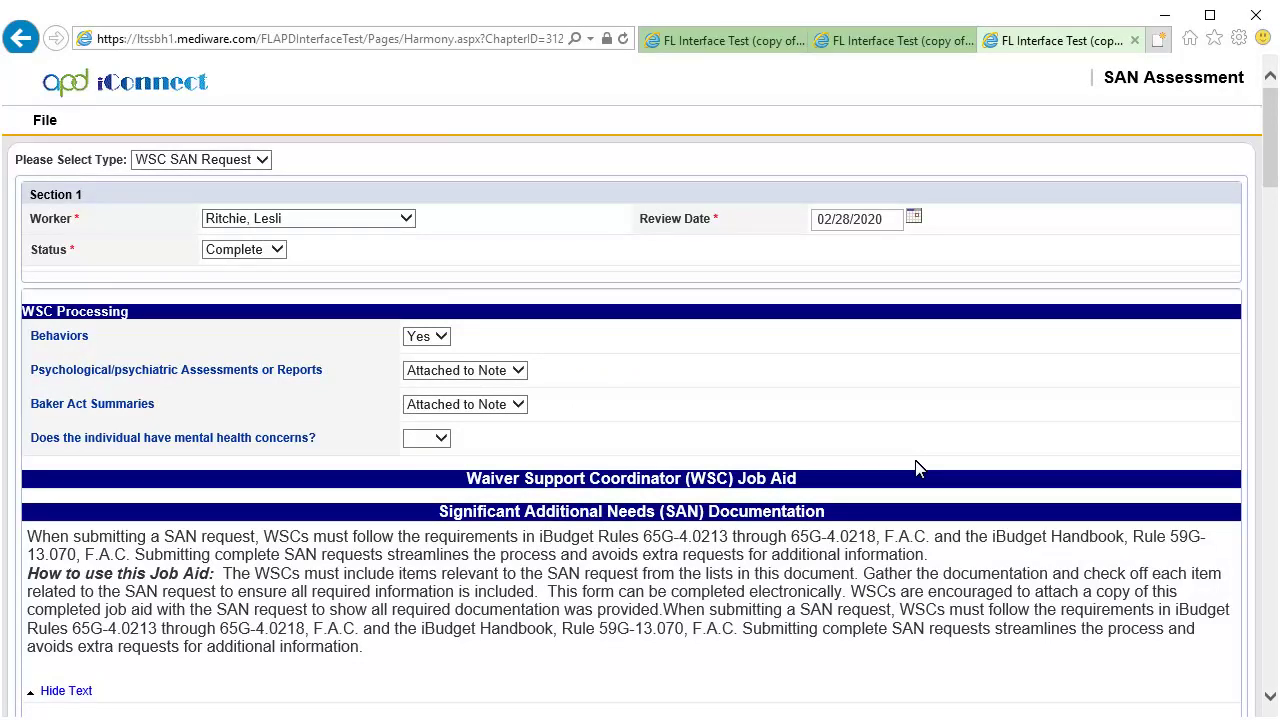
pyautogui.click(44, 121)
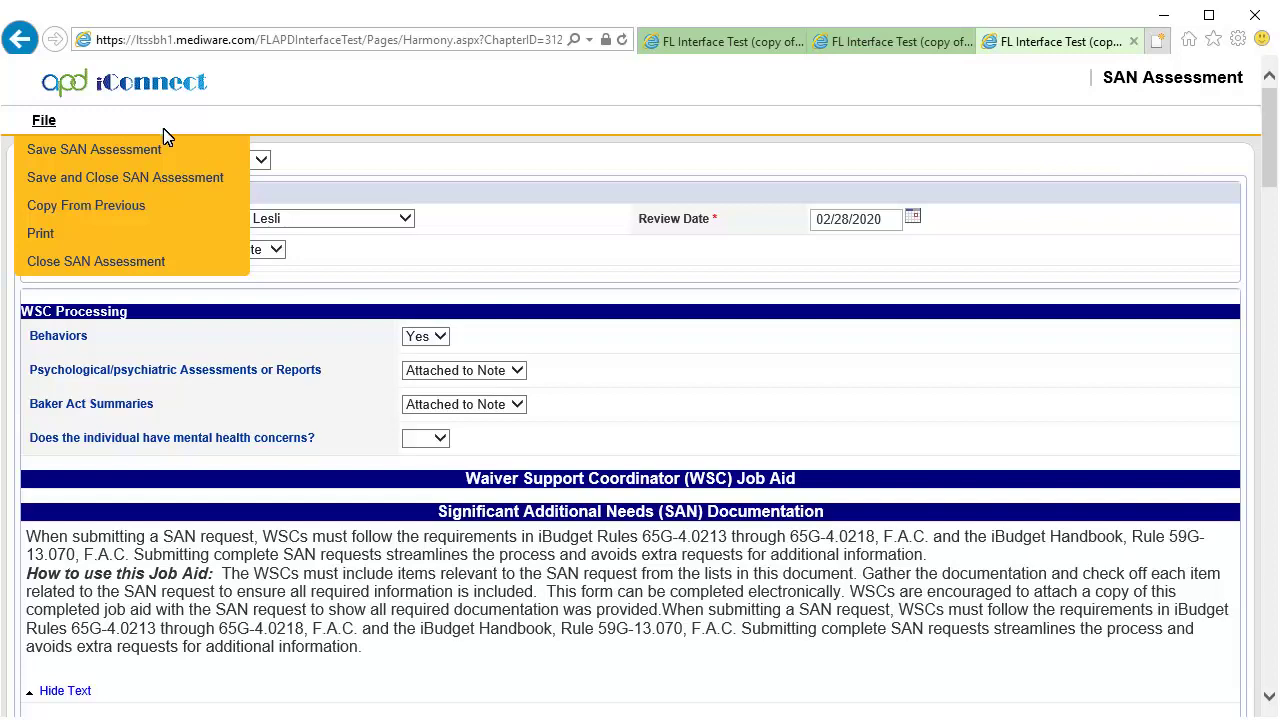
pyautogui.click(216, 175)
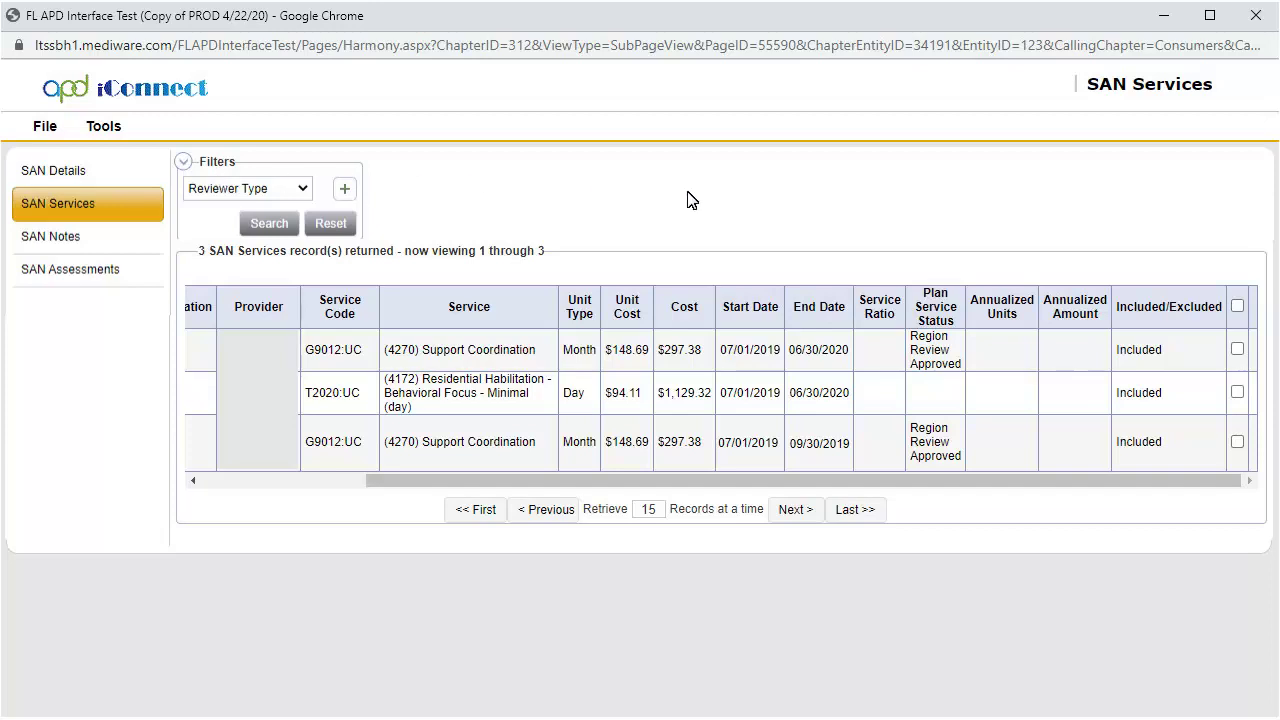
# Exclude the current Support Coordination service ending 09/30/2019 from the SAN services and acknowledge the message
pyautogui.click(1237, 442)
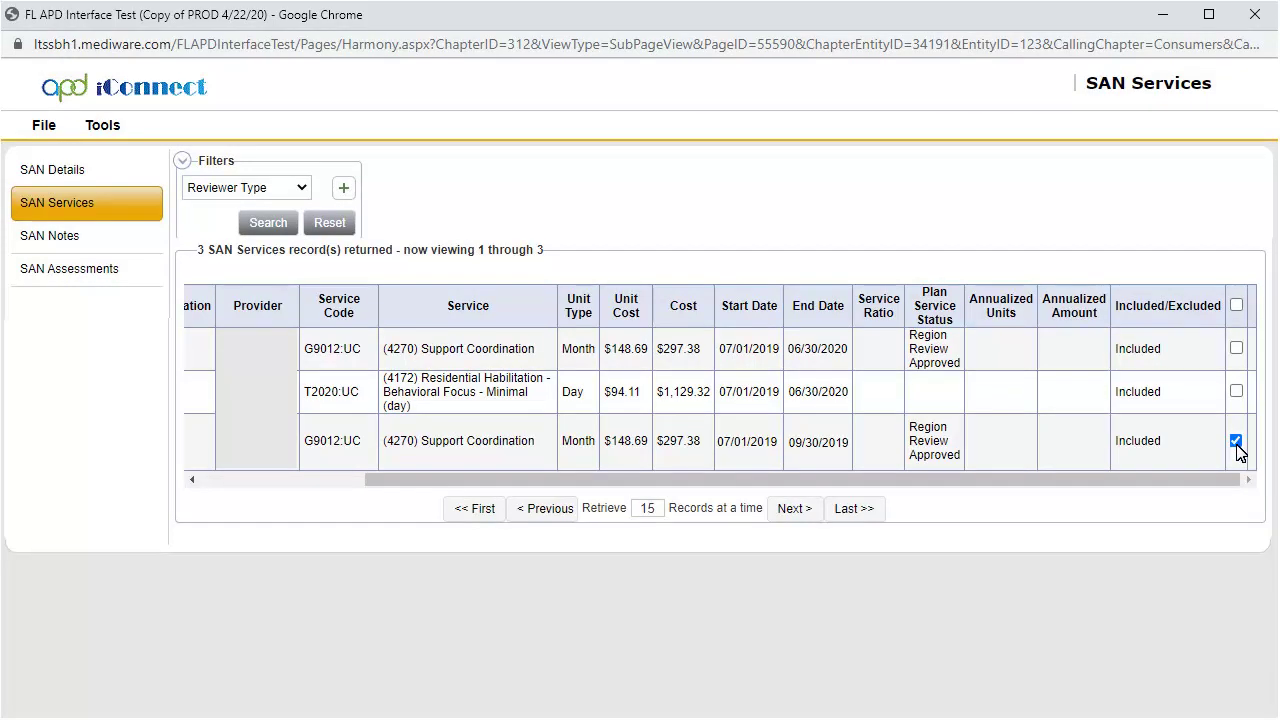
pyautogui.click(104, 127)
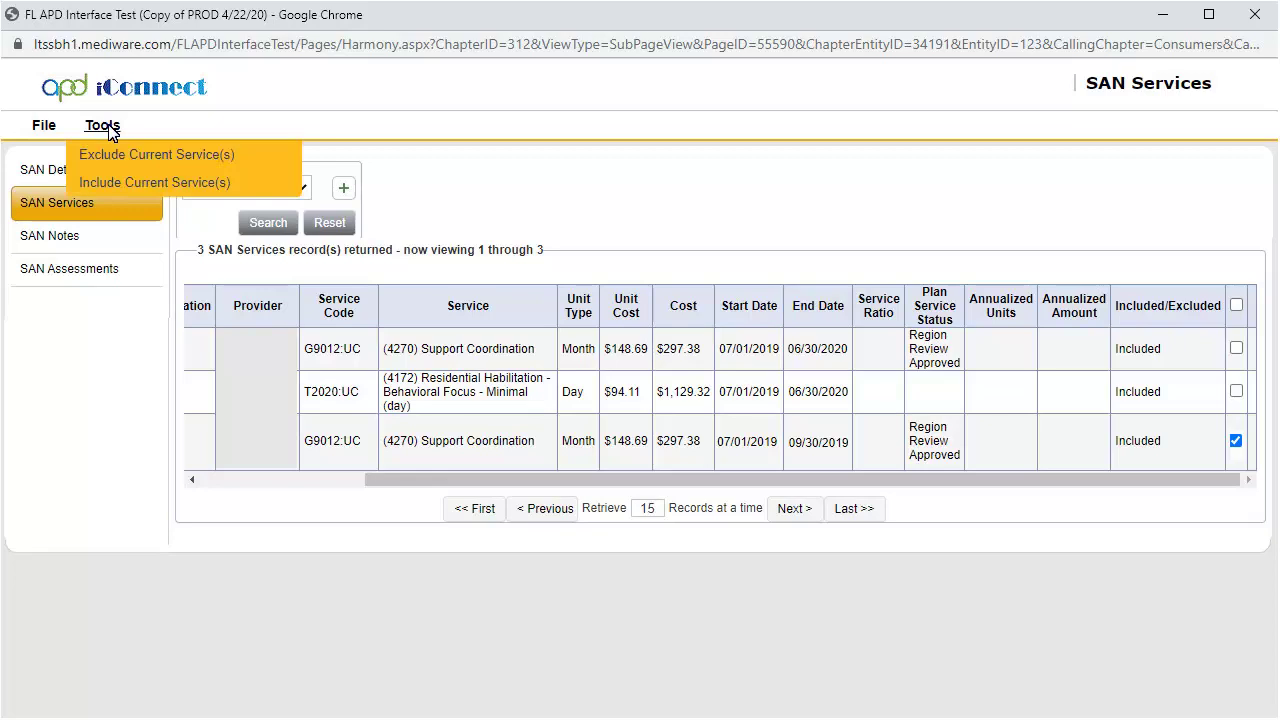
pyautogui.click(229, 153)
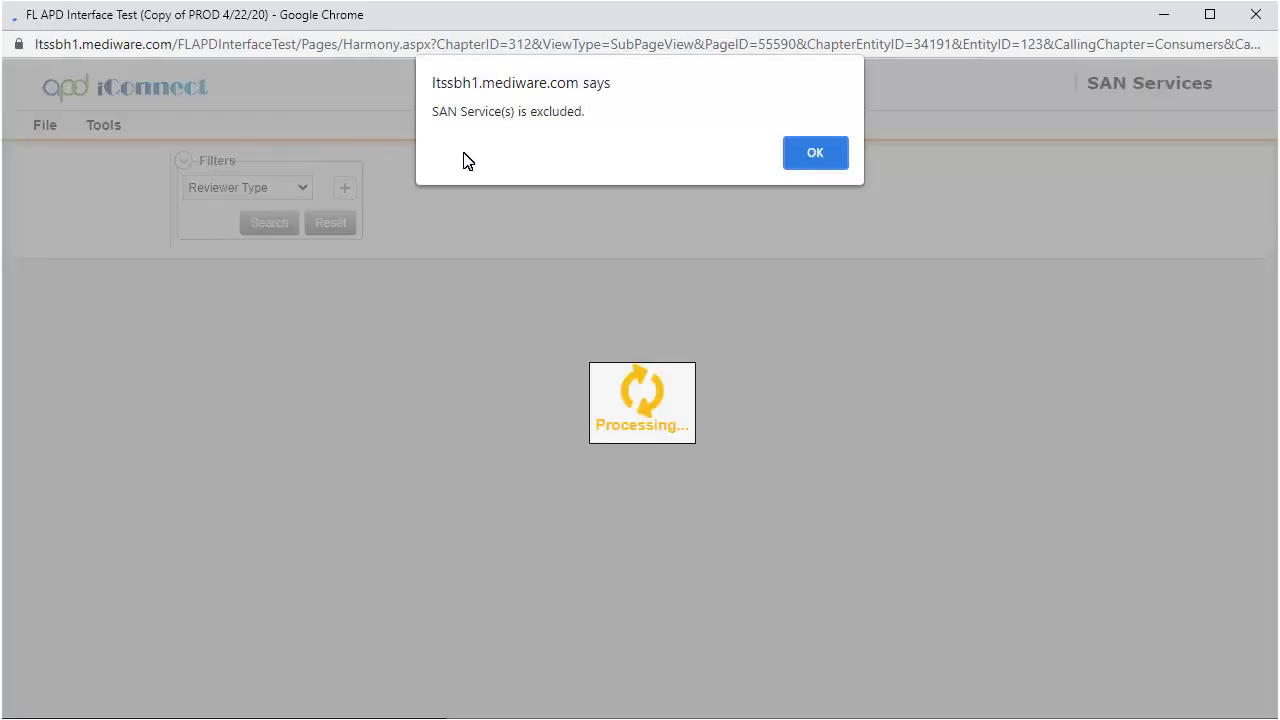
pyautogui.click(799, 153)
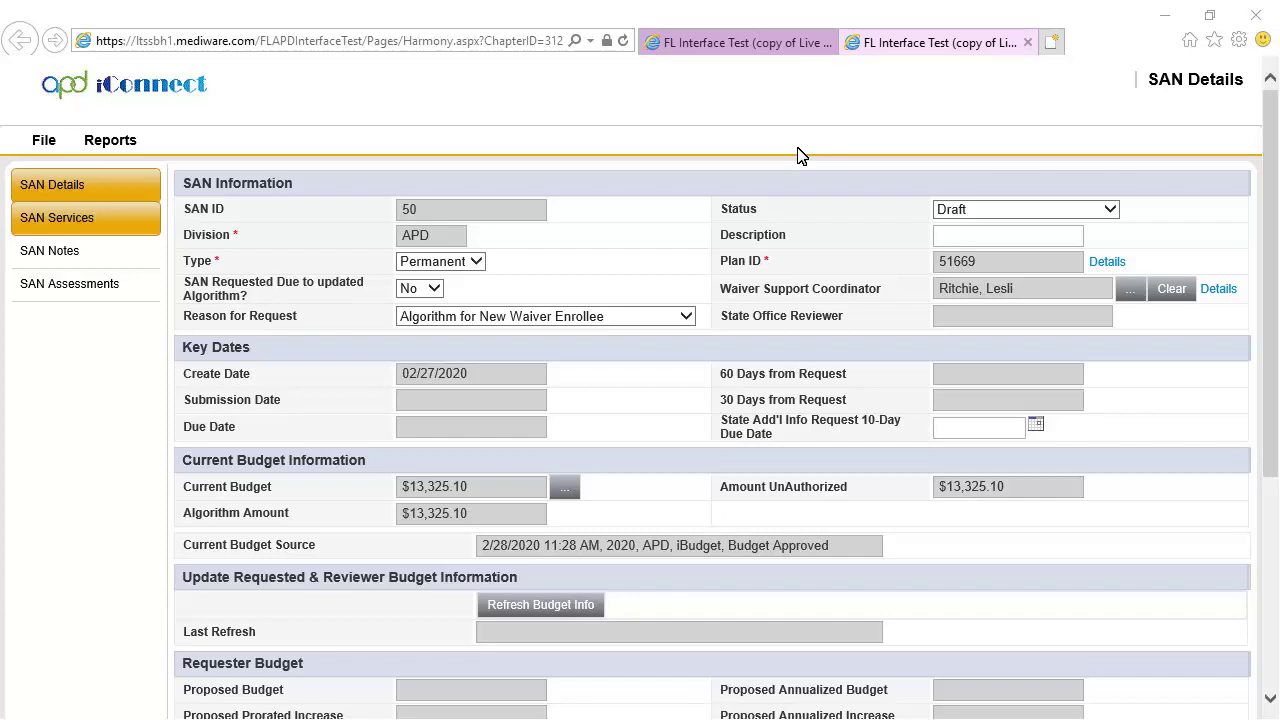
# Select all records in the SAN Services list and copy them as SAN services, acknowledging the message
pyautogui.click(107, 212)
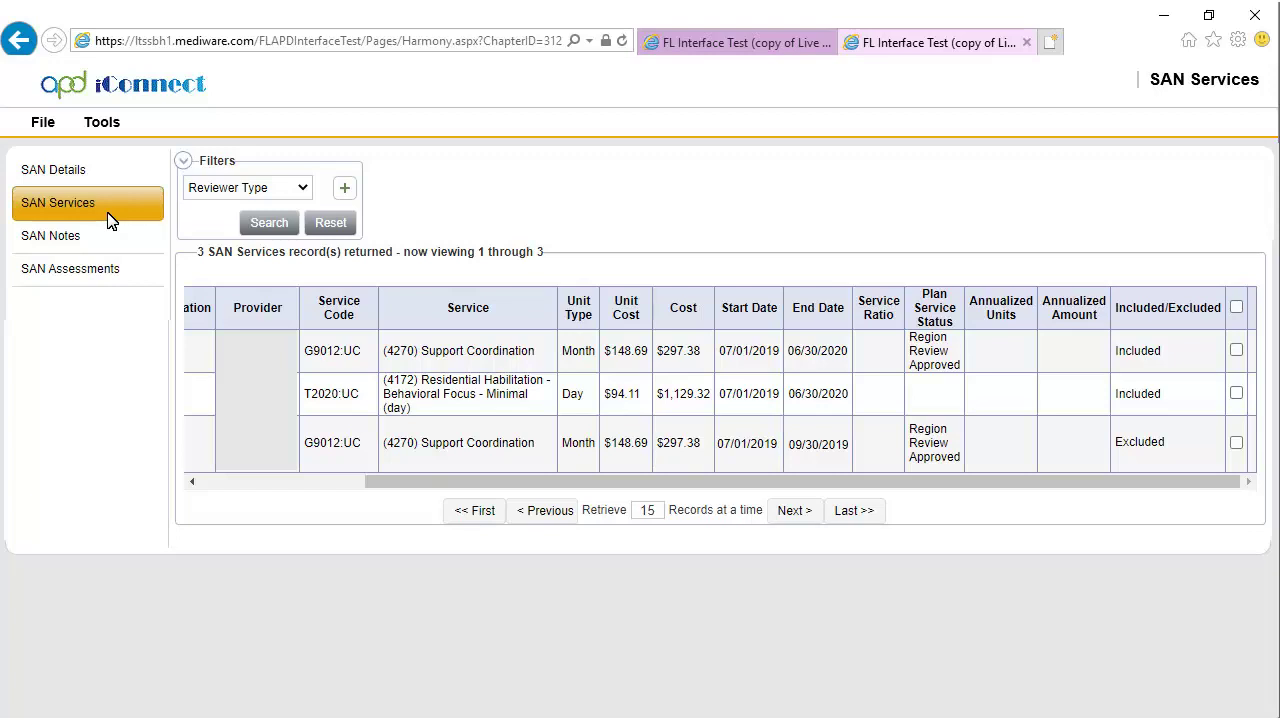
pyautogui.click(1237, 308)
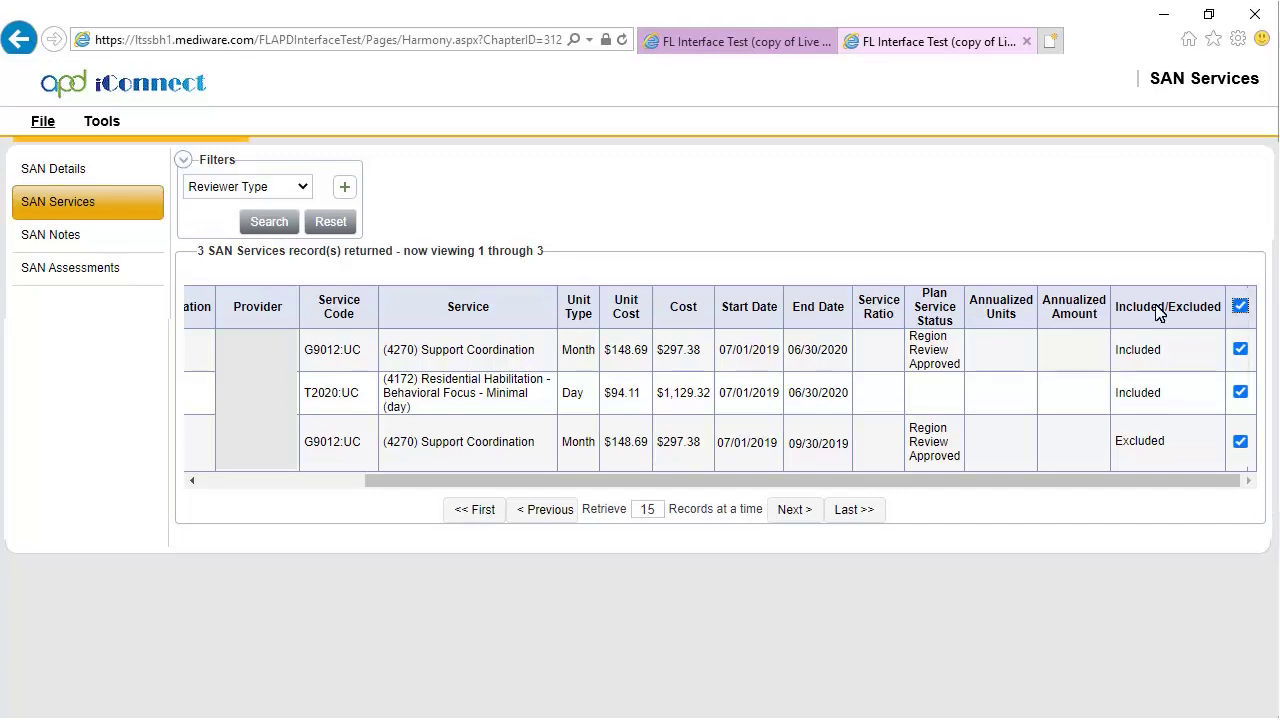
pyautogui.click(41, 125)
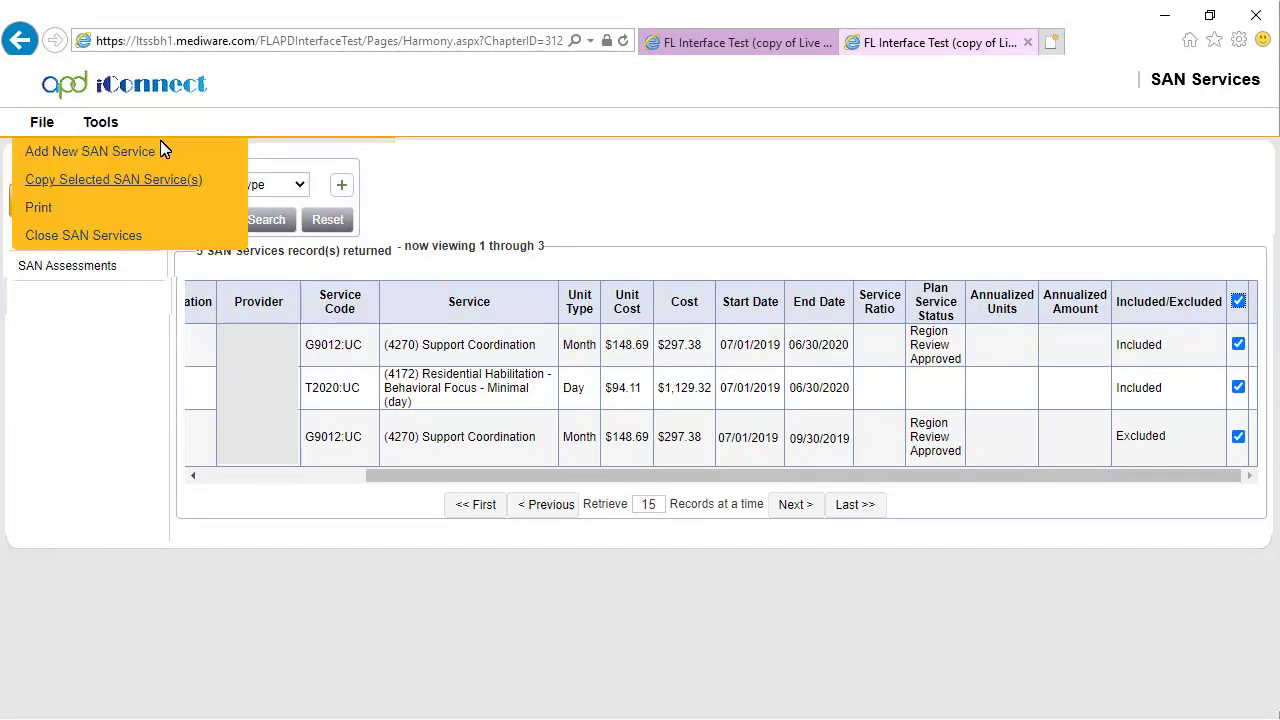
pyautogui.click(191, 183)
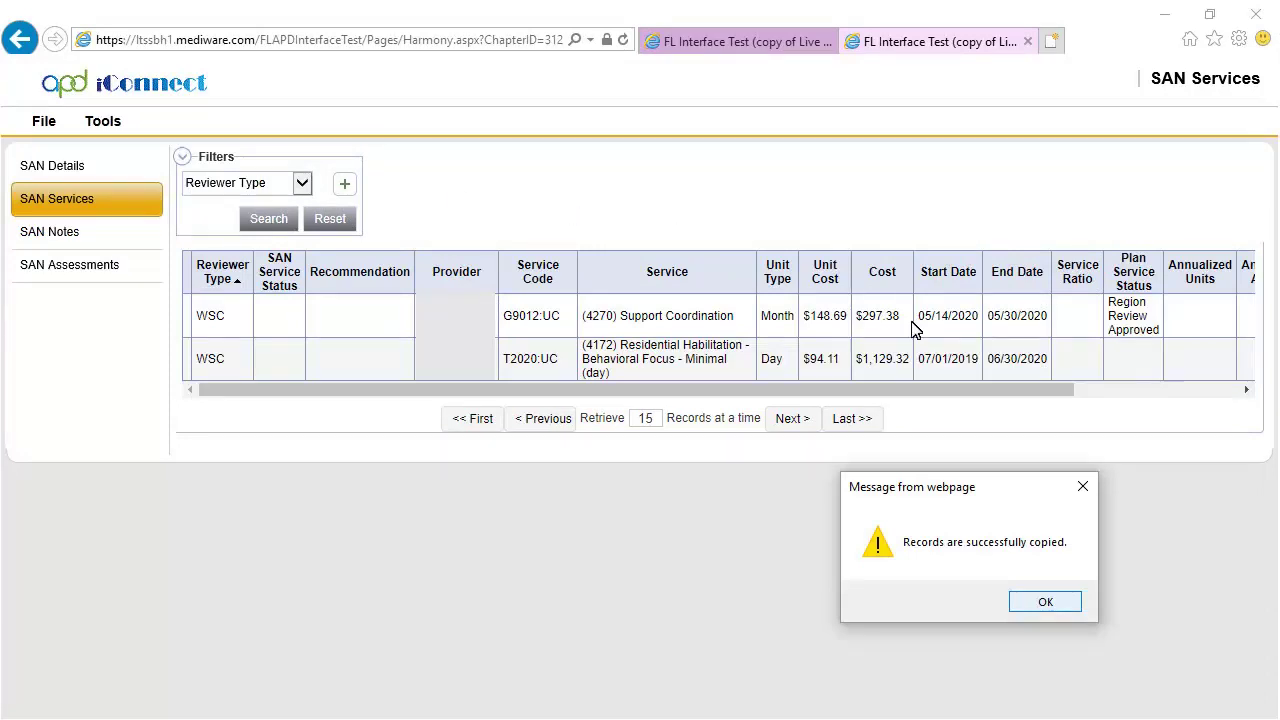
pyautogui.click(1045, 602)
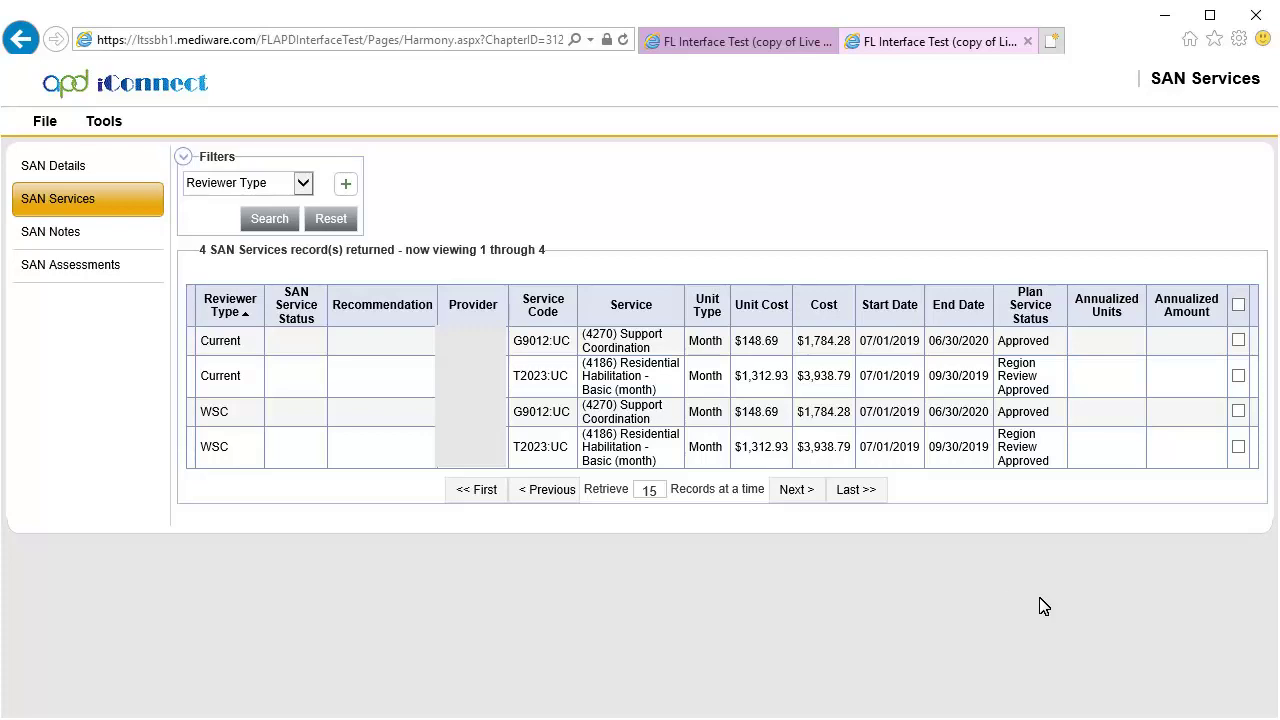
# Open the WSC Residential Habilitation - Basic (month) service and set its end date to 06/30/2020
pyautogui.click(938, 458)
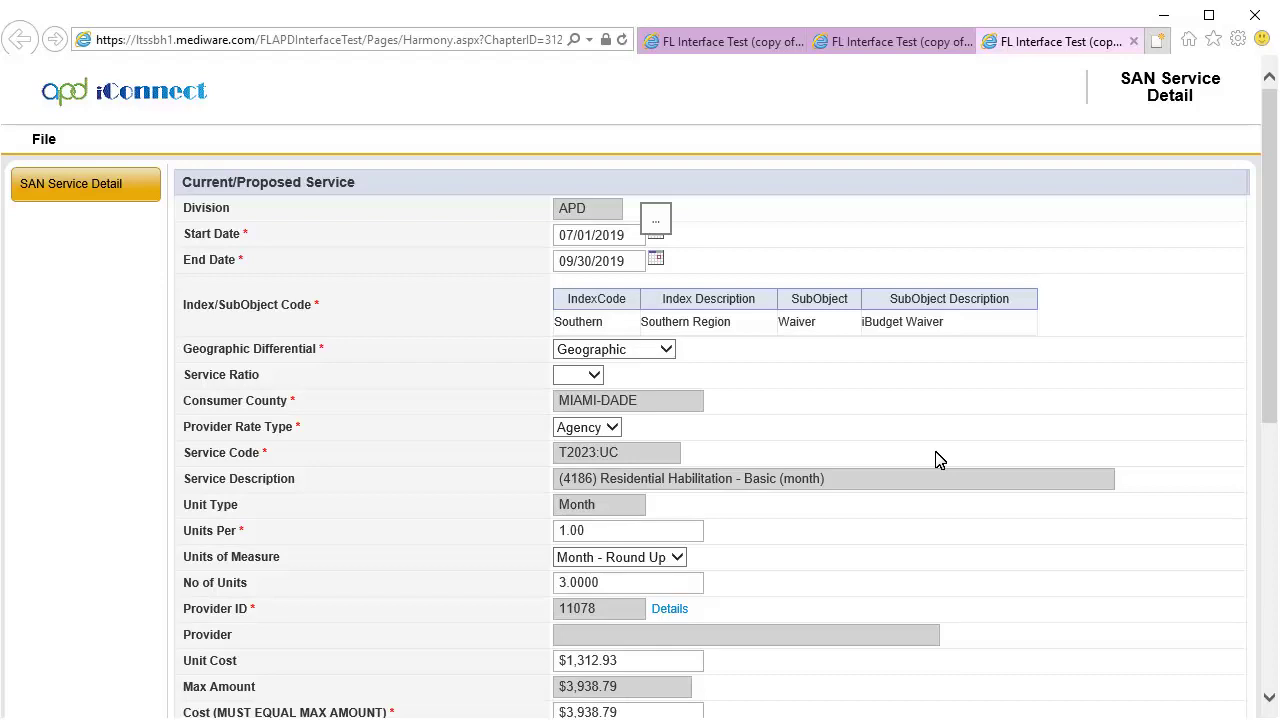
pyautogui.click(656, 259)
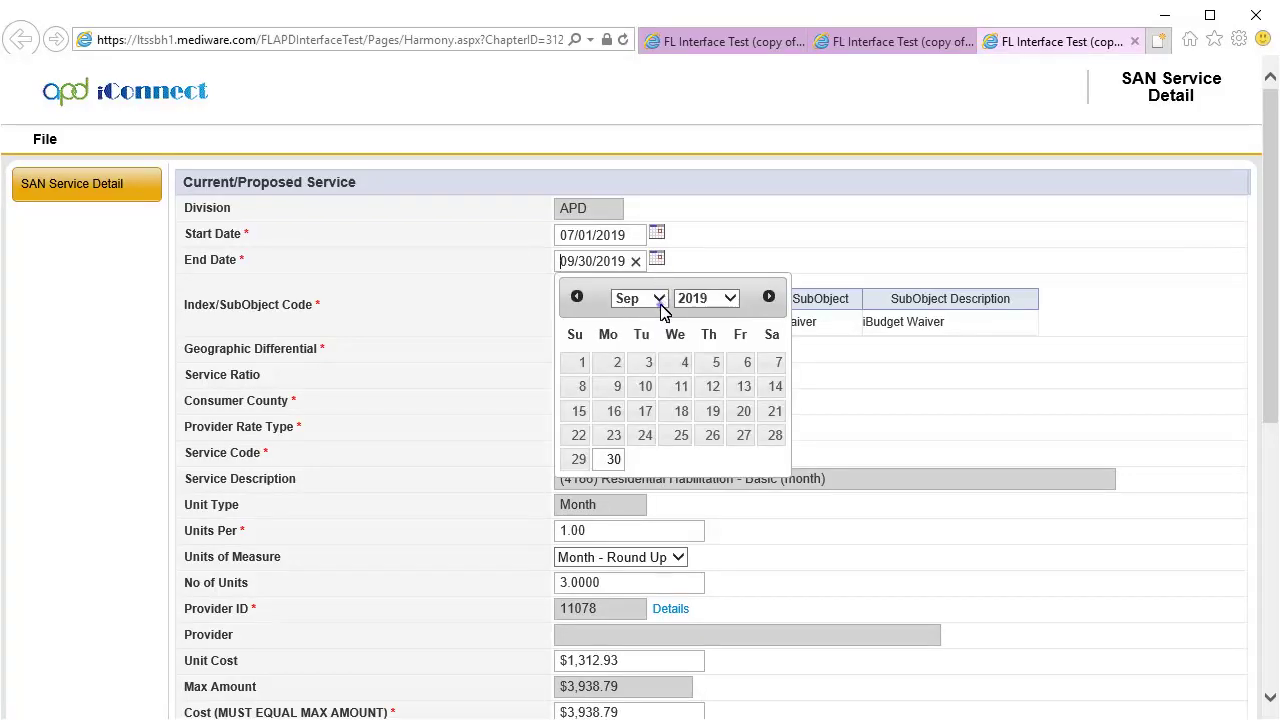
pyautogui.click(660, 298)
pyautogui.click(650, 253)
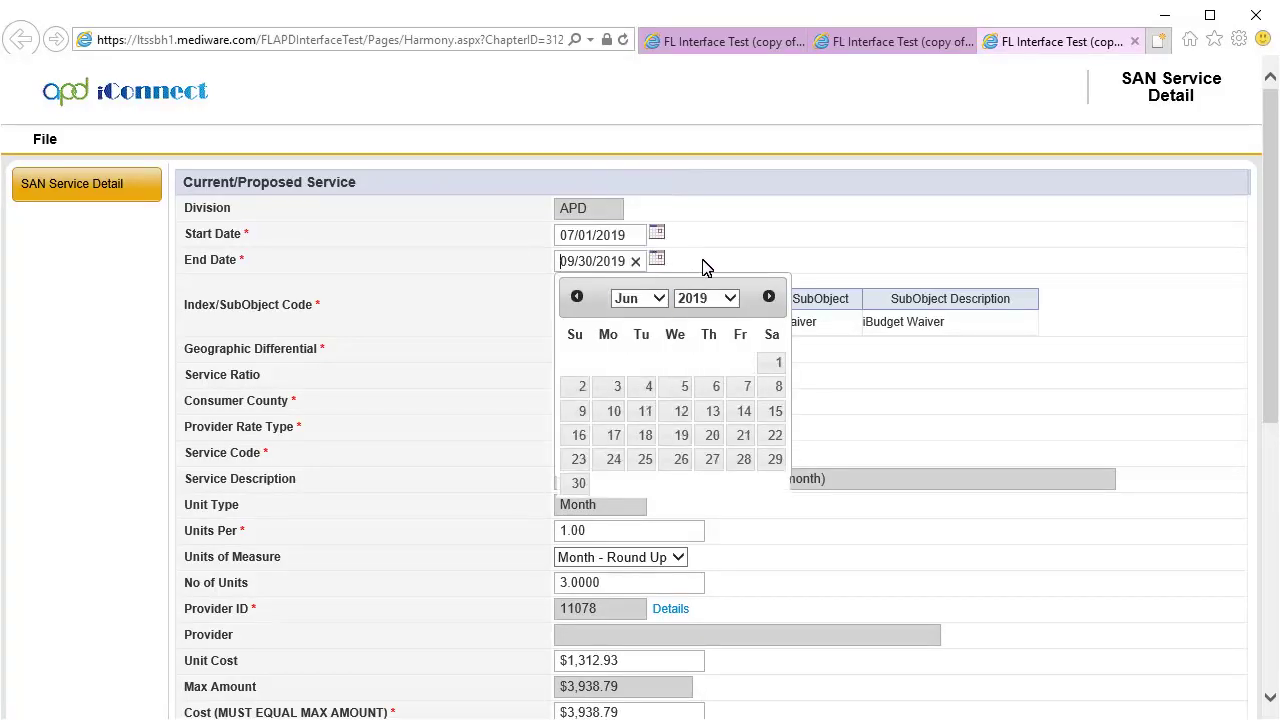
pyautogui.click(731, 298)
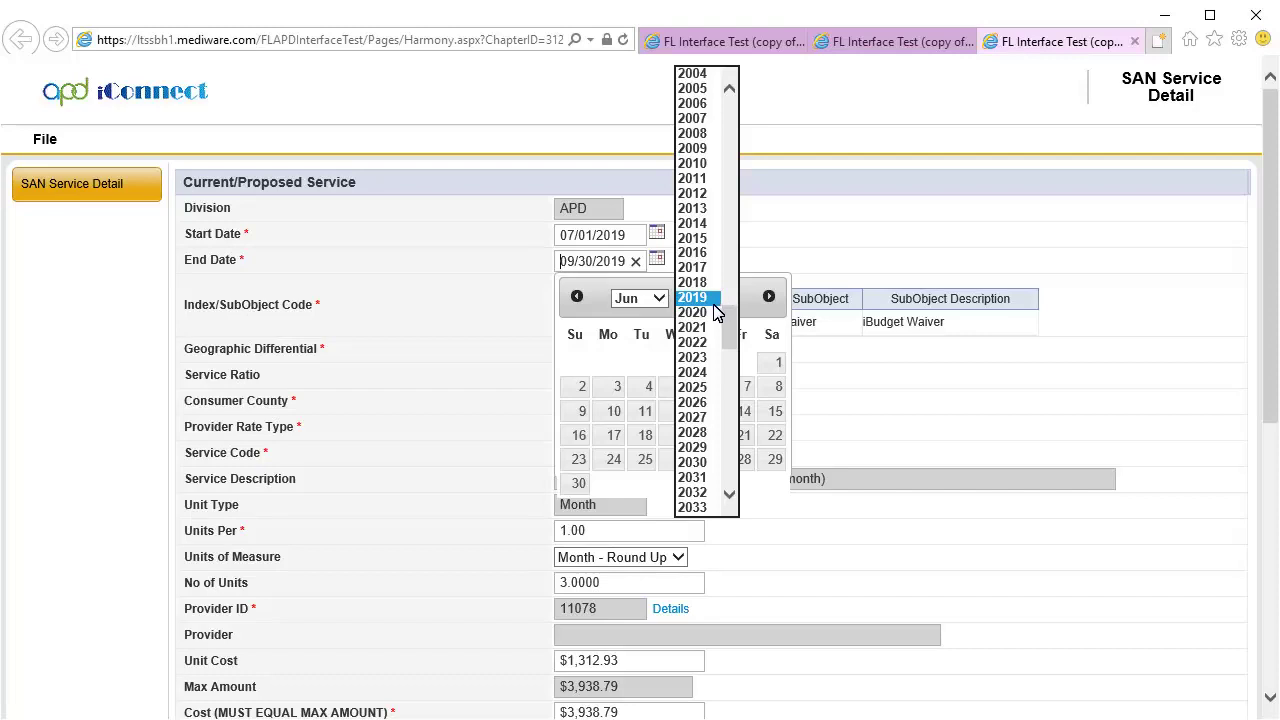
pyautogui.click(716, 311)
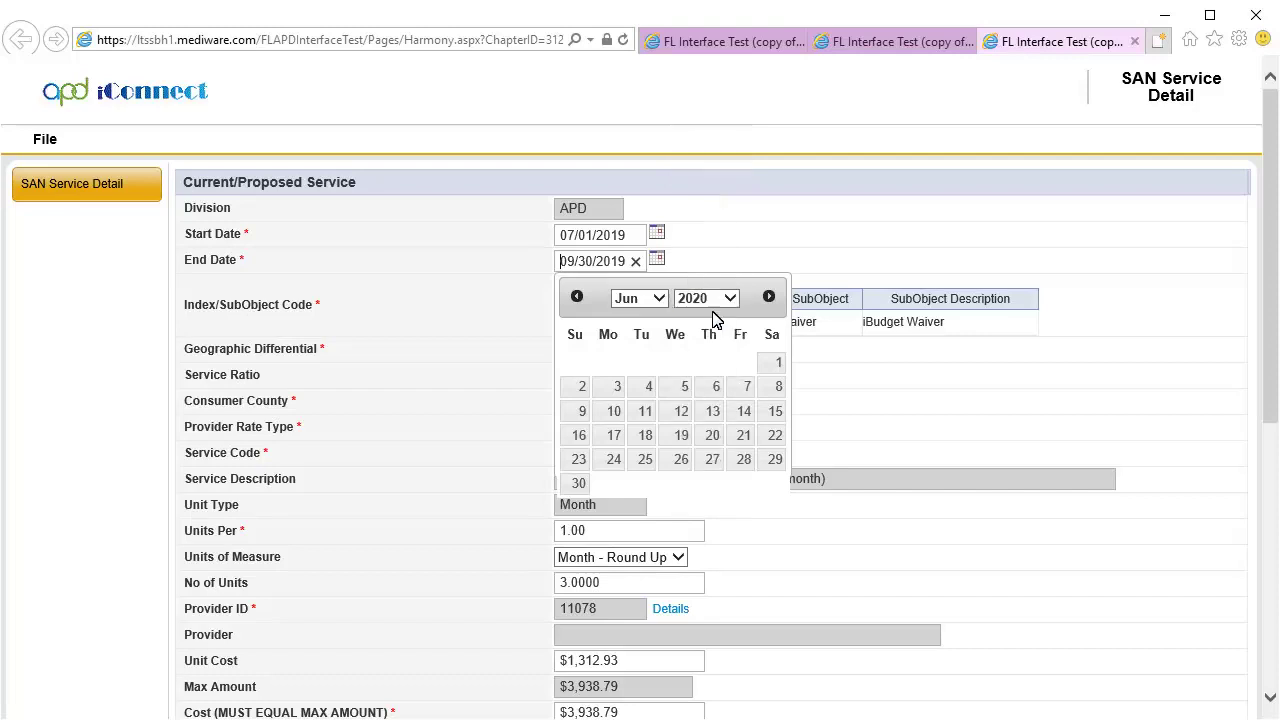
pyautogui.click(572, 483)
pyautogui.scroll(-3, 625, 433)
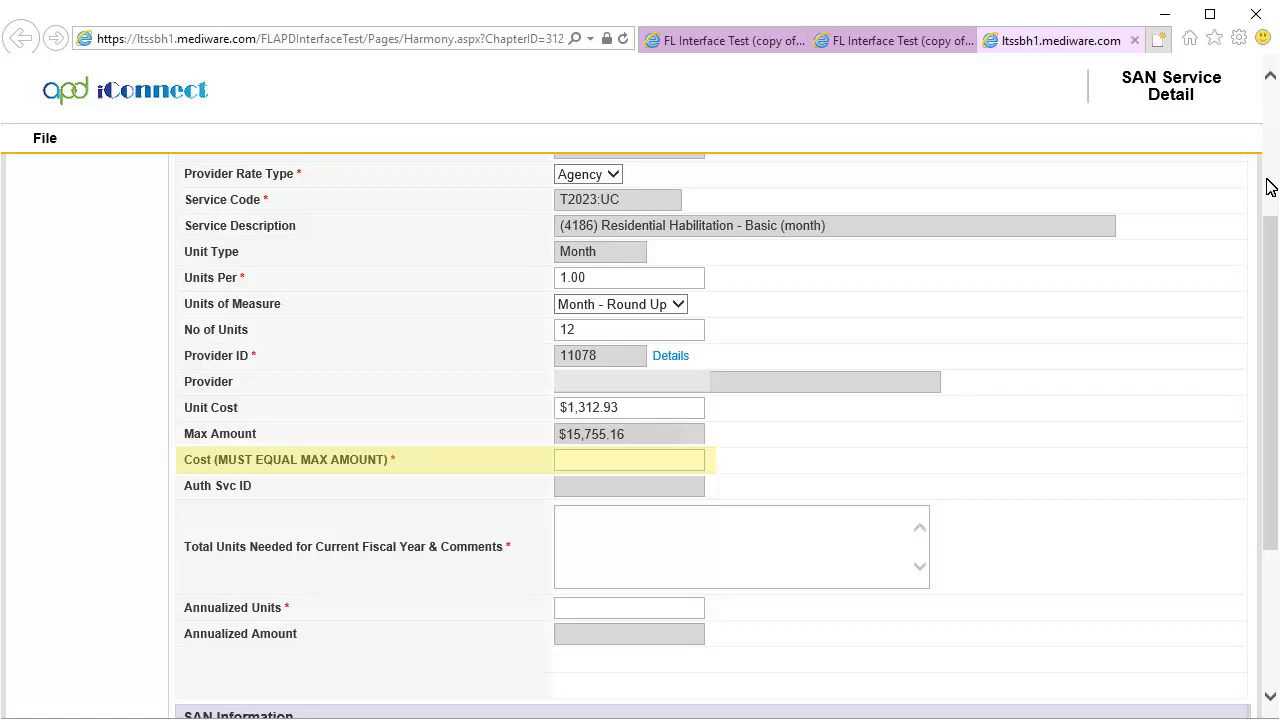
# Enter a cost of $15,755.16, "12" with "Add comments about the request." as total units and comments, and 12 annualized units
pyautogui.click(664, 459)
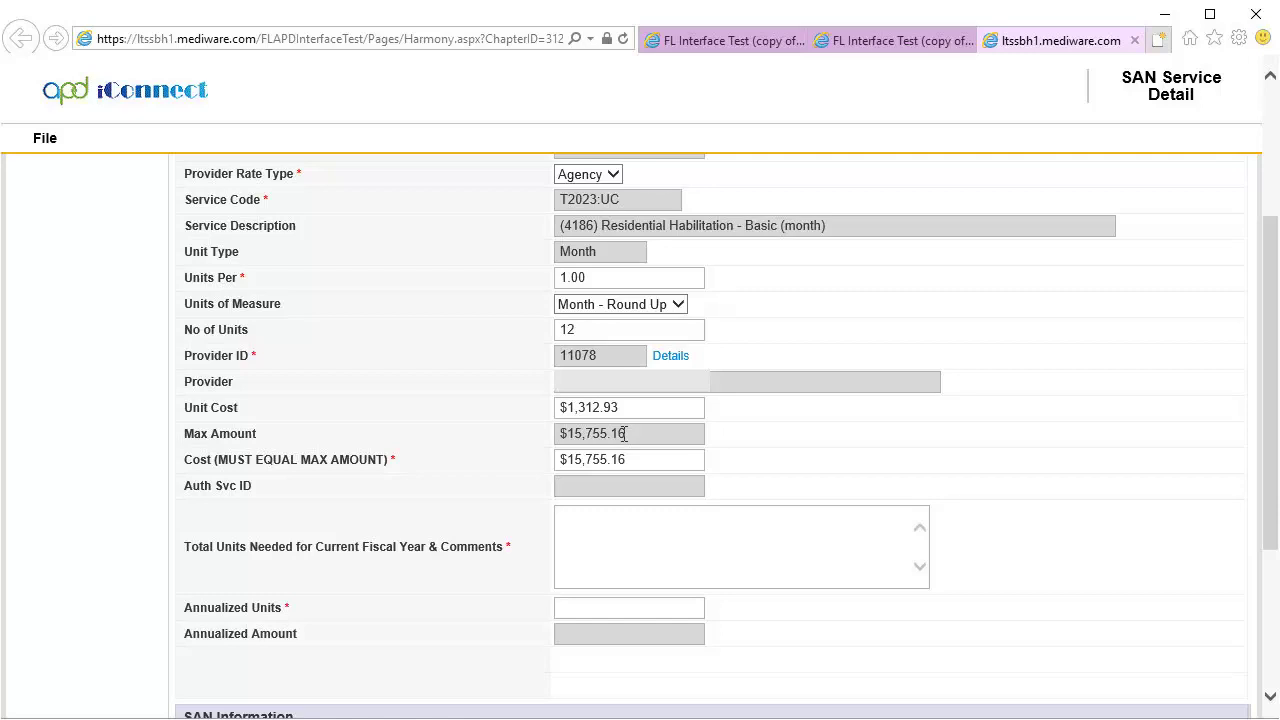
pyautogui.click(827, 541)
pyautogui.hotkey('ctrl', 'v')
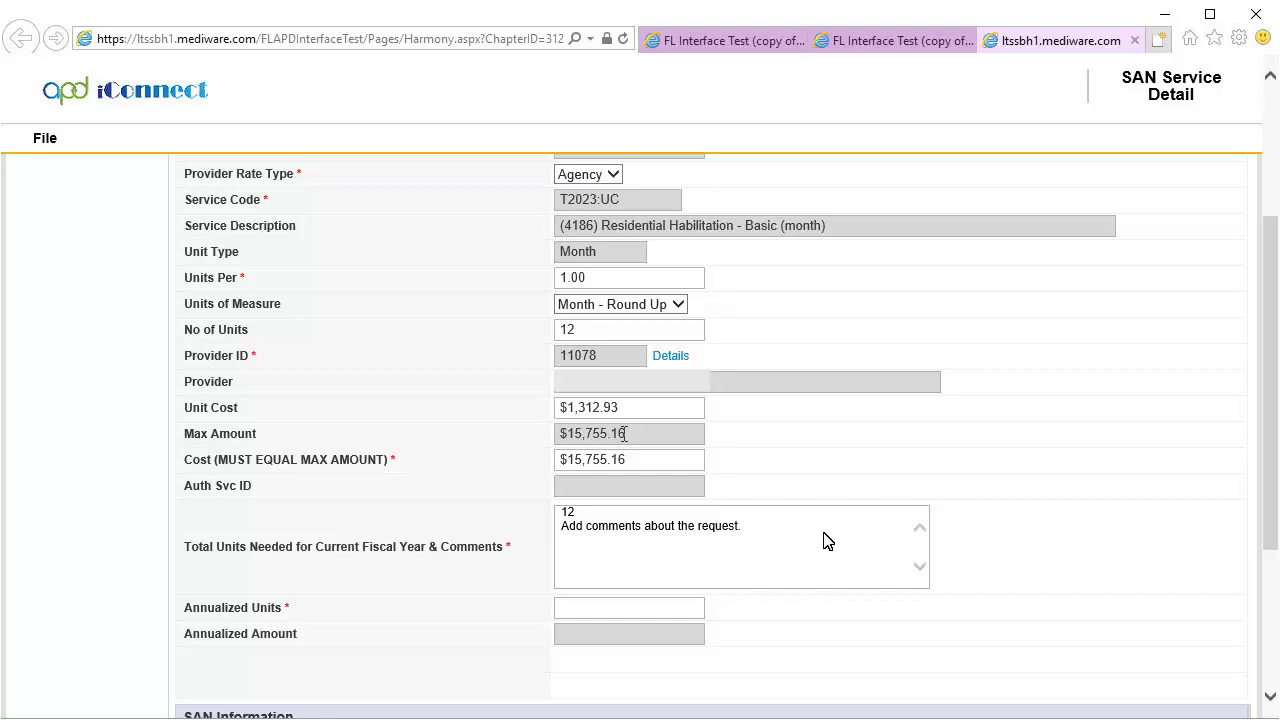
pyautogui.click(677, 609)
pyautogui.write('12')
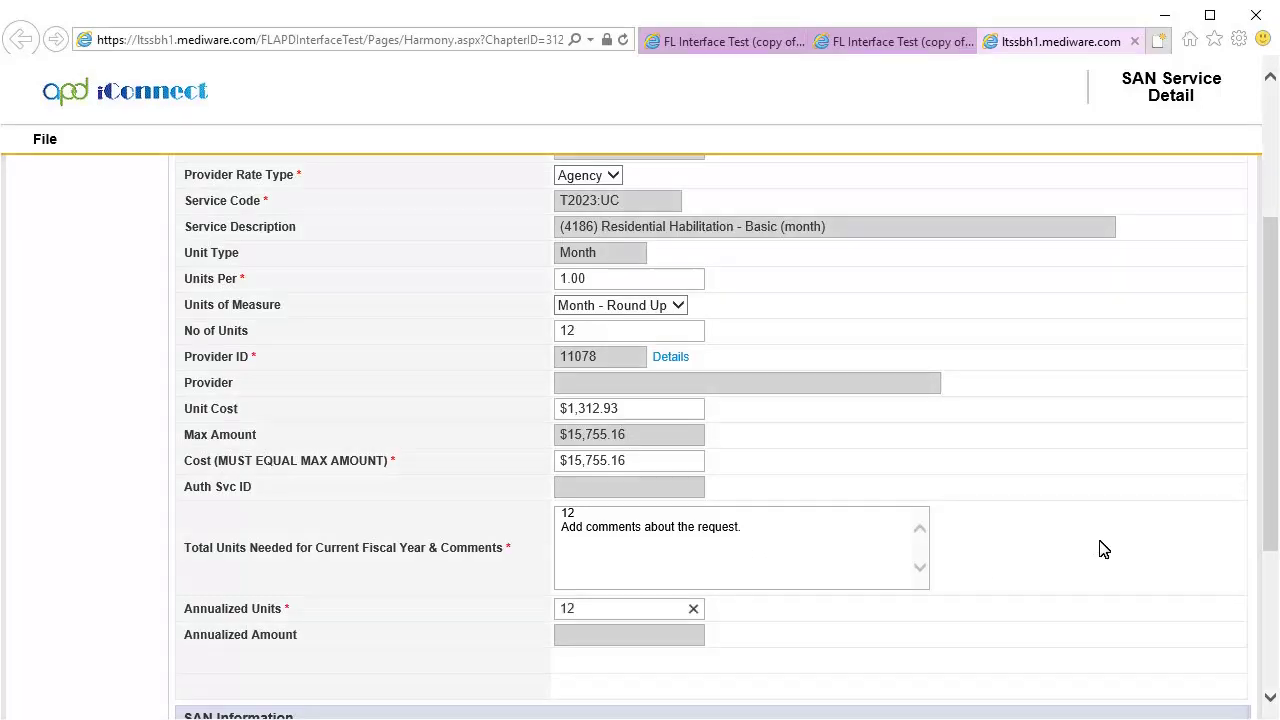
# Set the SAN service status to Pending and the recommendation to Increase Request, then save and close the service detail
pyautogui.moveTo(1269, 329); pyautogui.dragTo(1240, 454)
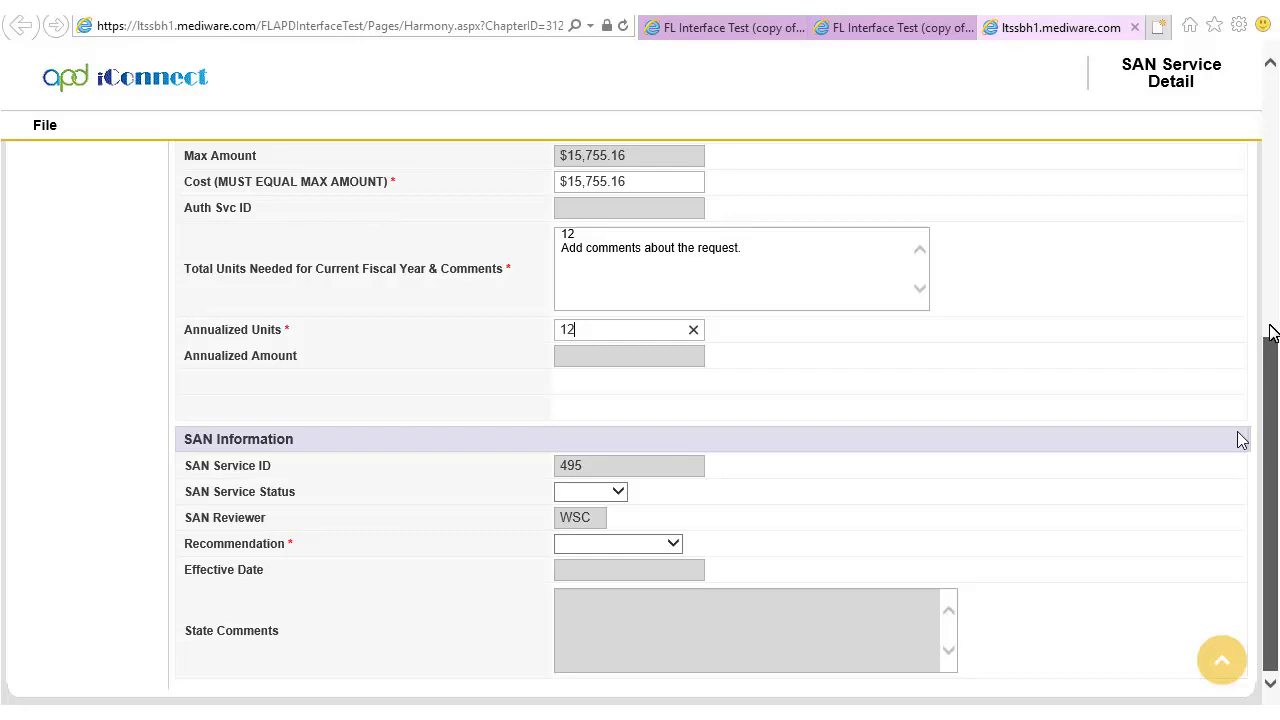
pyautogui.click(619, 491)
pyautogui.click(608, 518)
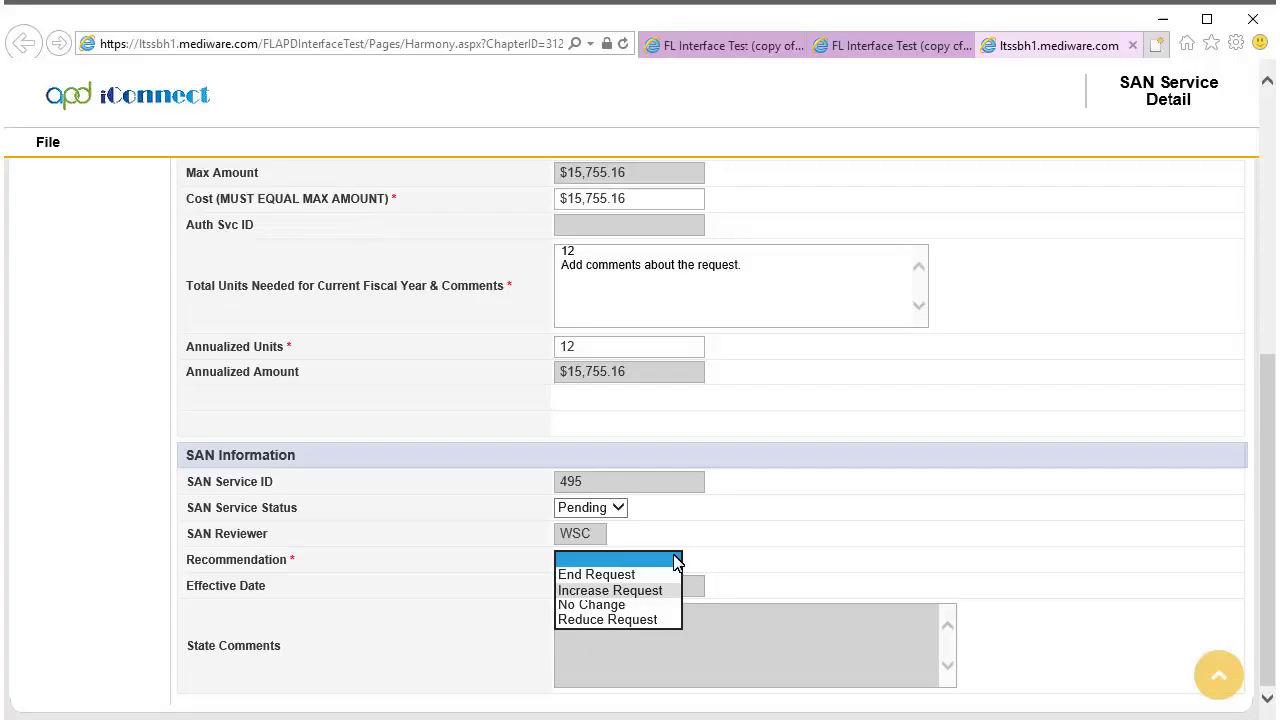
pyautogui.click(660, 591)
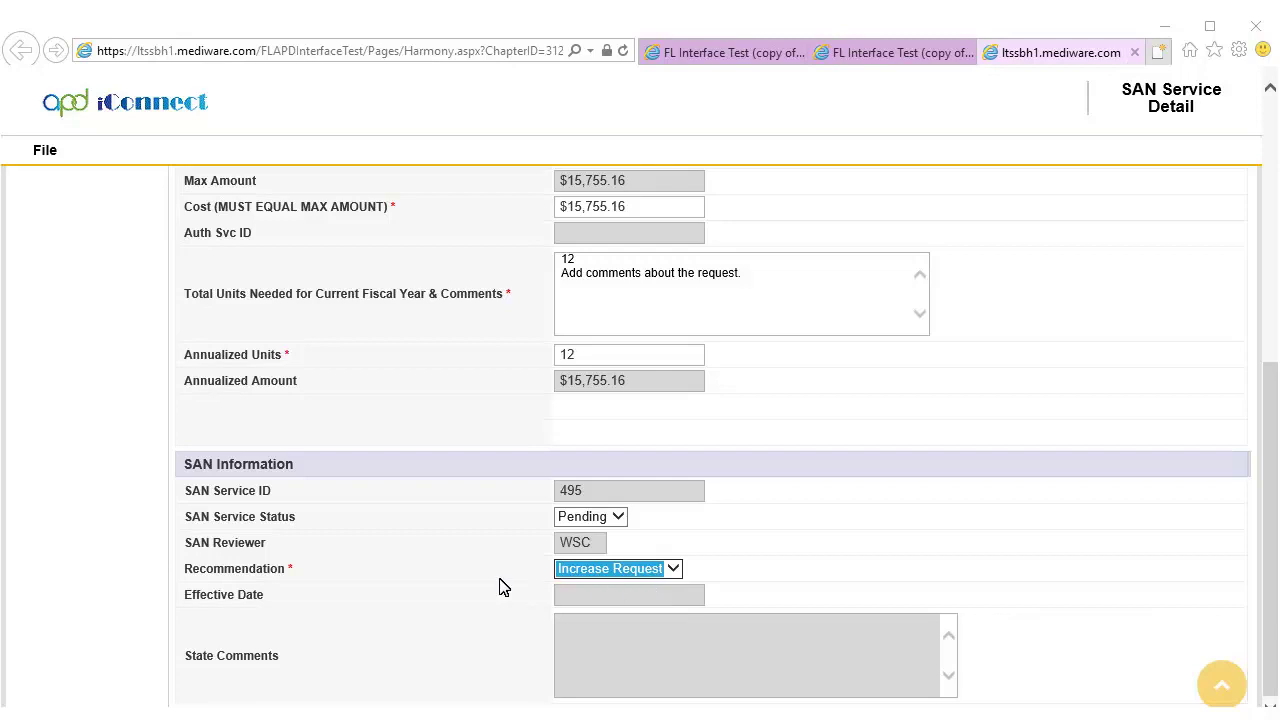
pyautogui.click(43, 152)
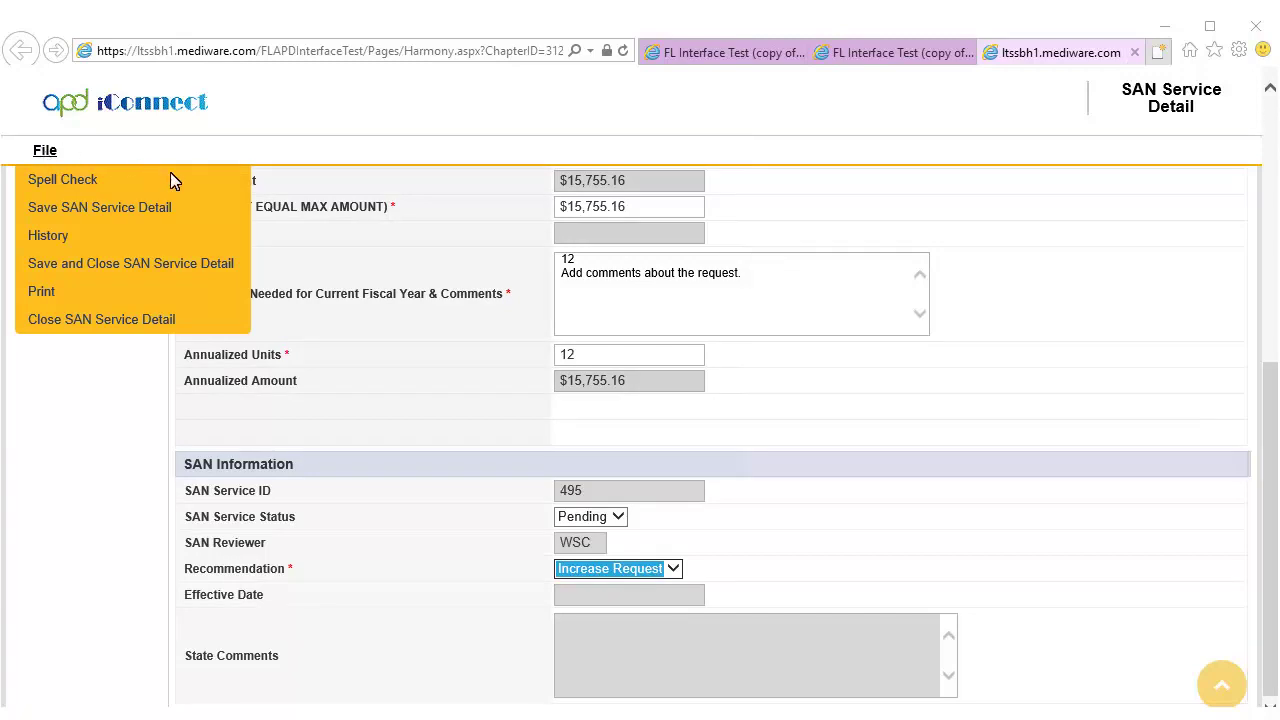
pyautogui.click(222, 264)
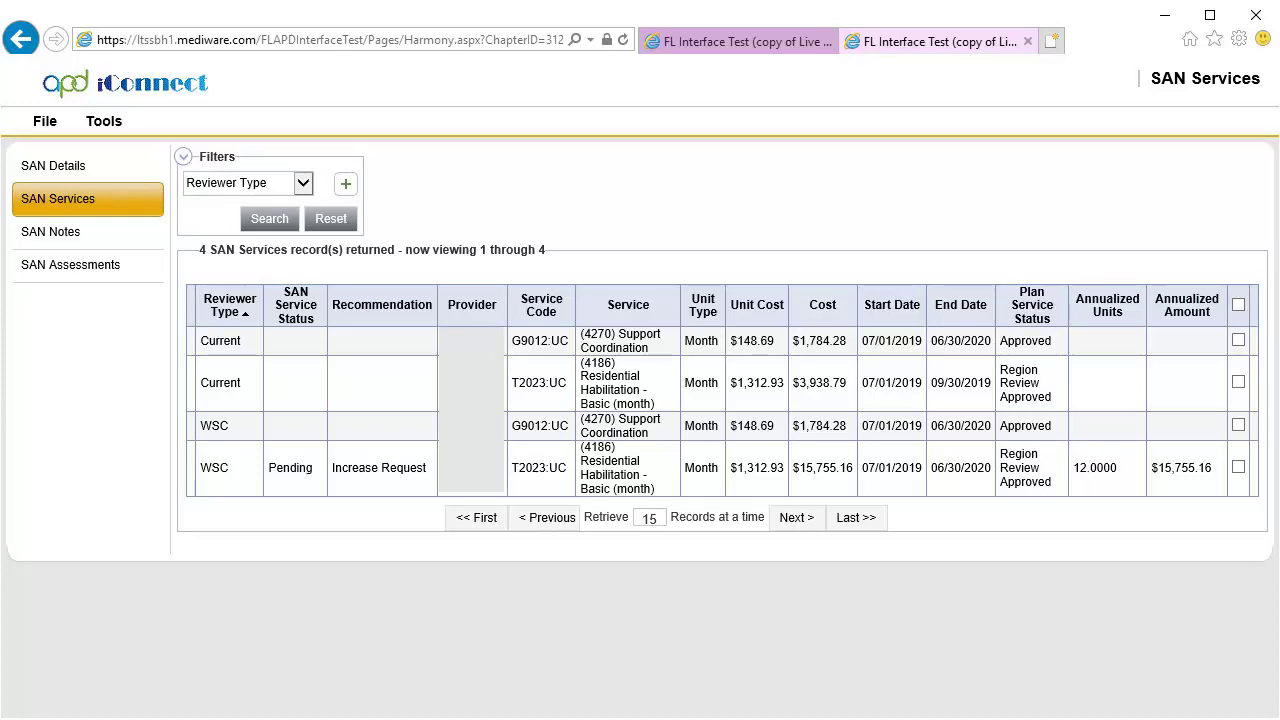
# Complete the WSC Support Coordination service with "12 Add comments", 12 annualized units, Pending status and No Change recommendation, then save and close it
pyautogui.click(666, 425)
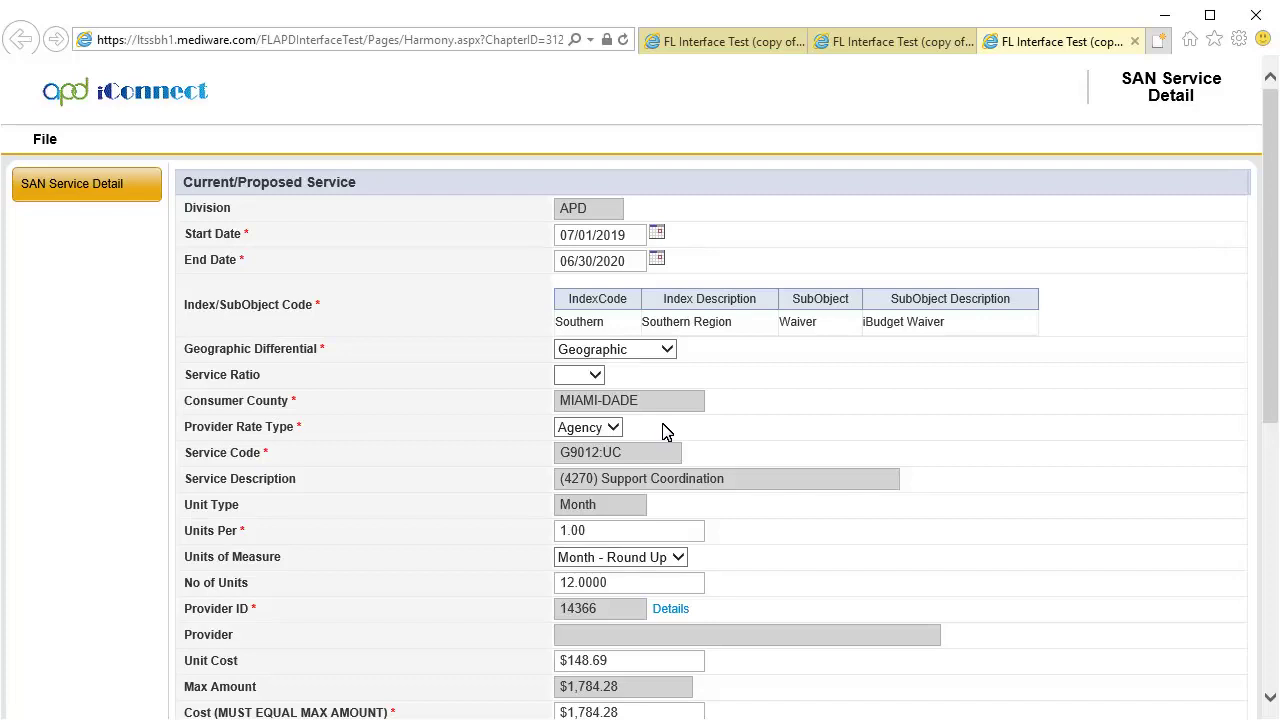
pyautogui.moveTo(1271, 214); pyautogui.dragTo(1262, 416)
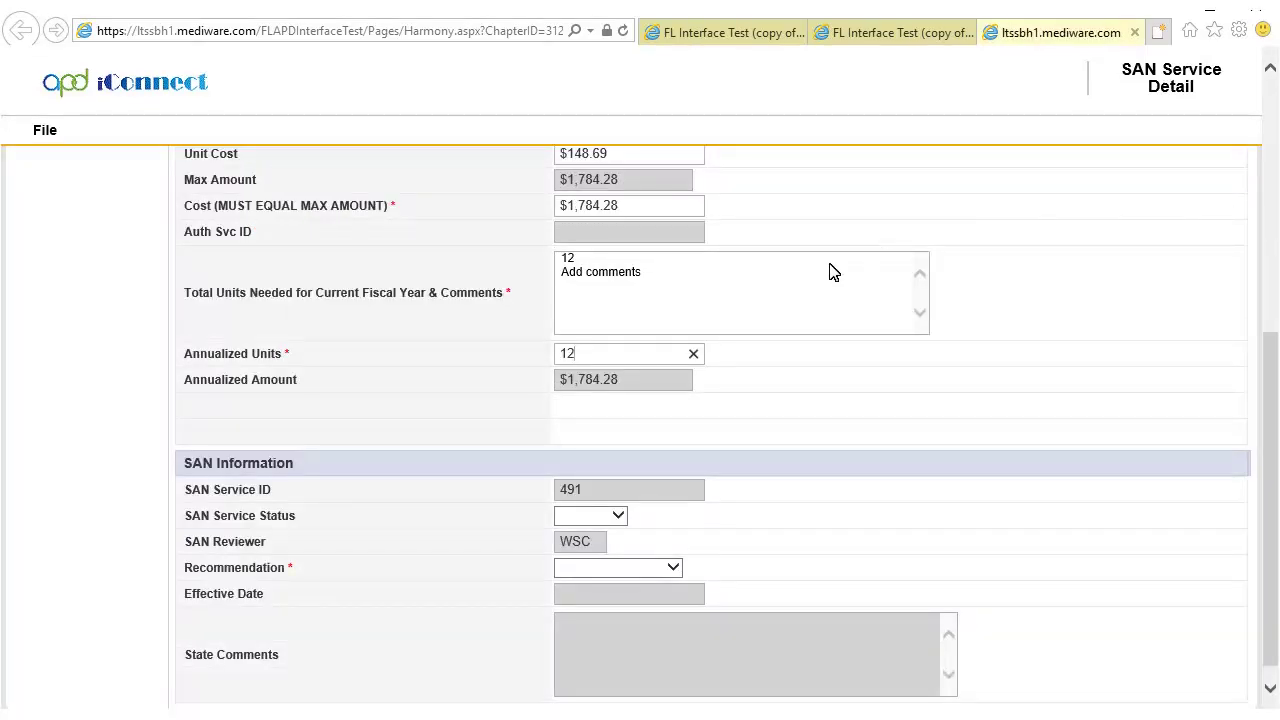
pyautogui.click(619, 515)
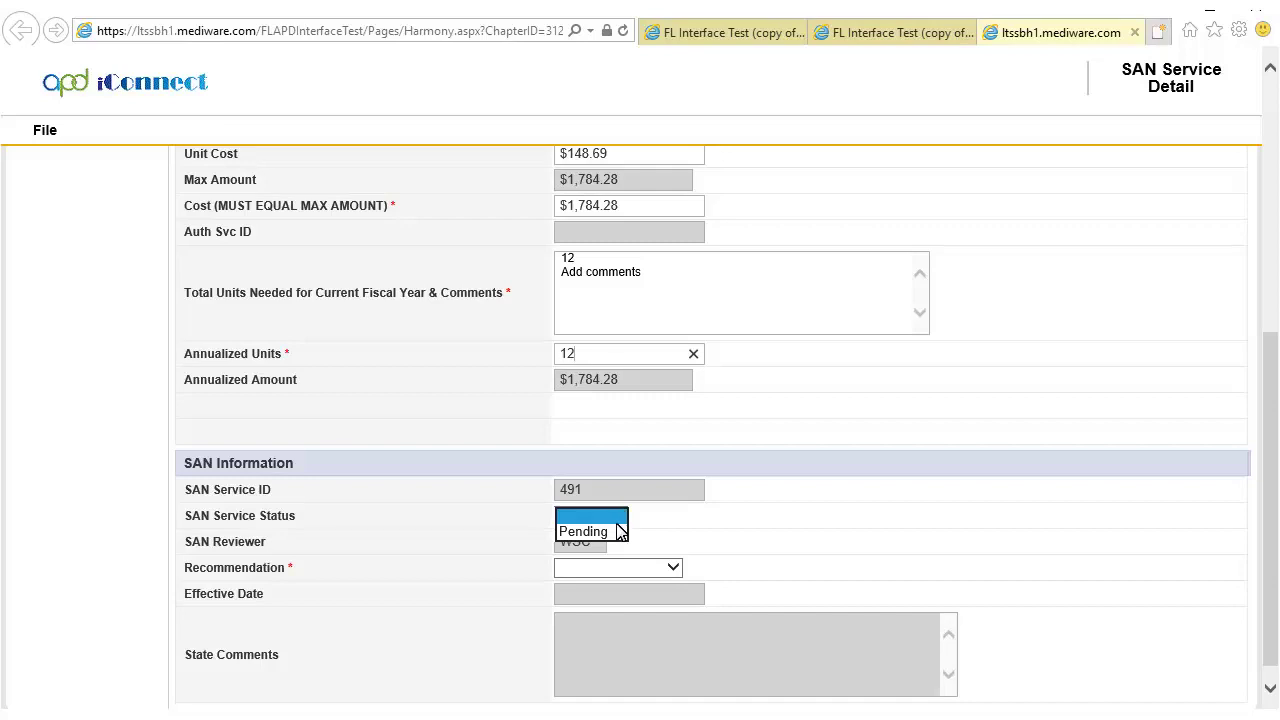
pyautogui.click(617, 531)
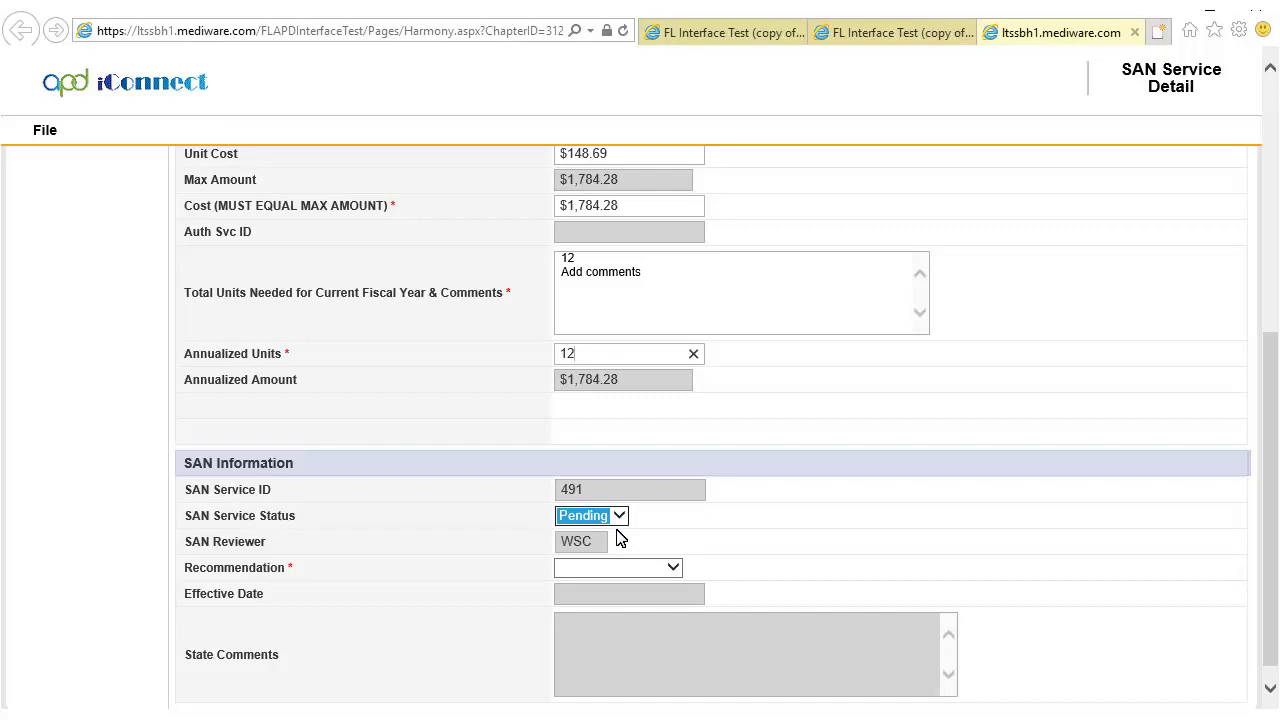
pyautogui.click(676, 567)
pyautogui.click(636, 614)
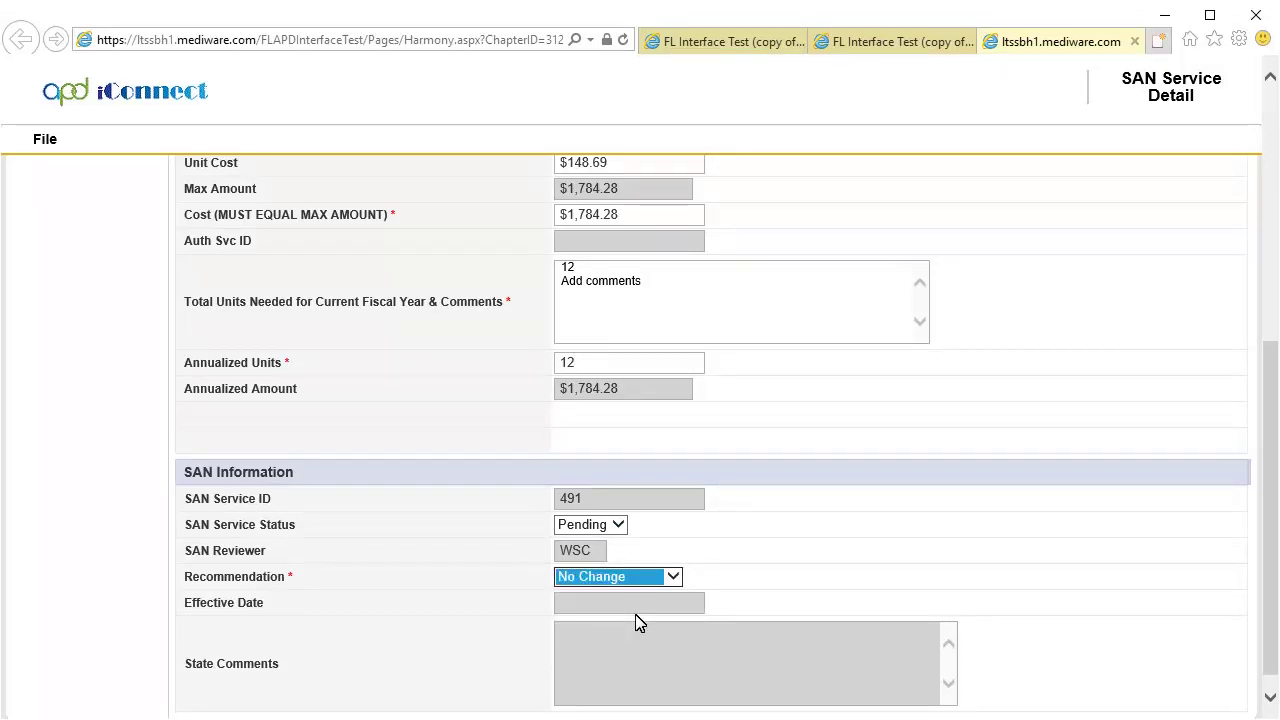
pyautogui.click(40, 141)
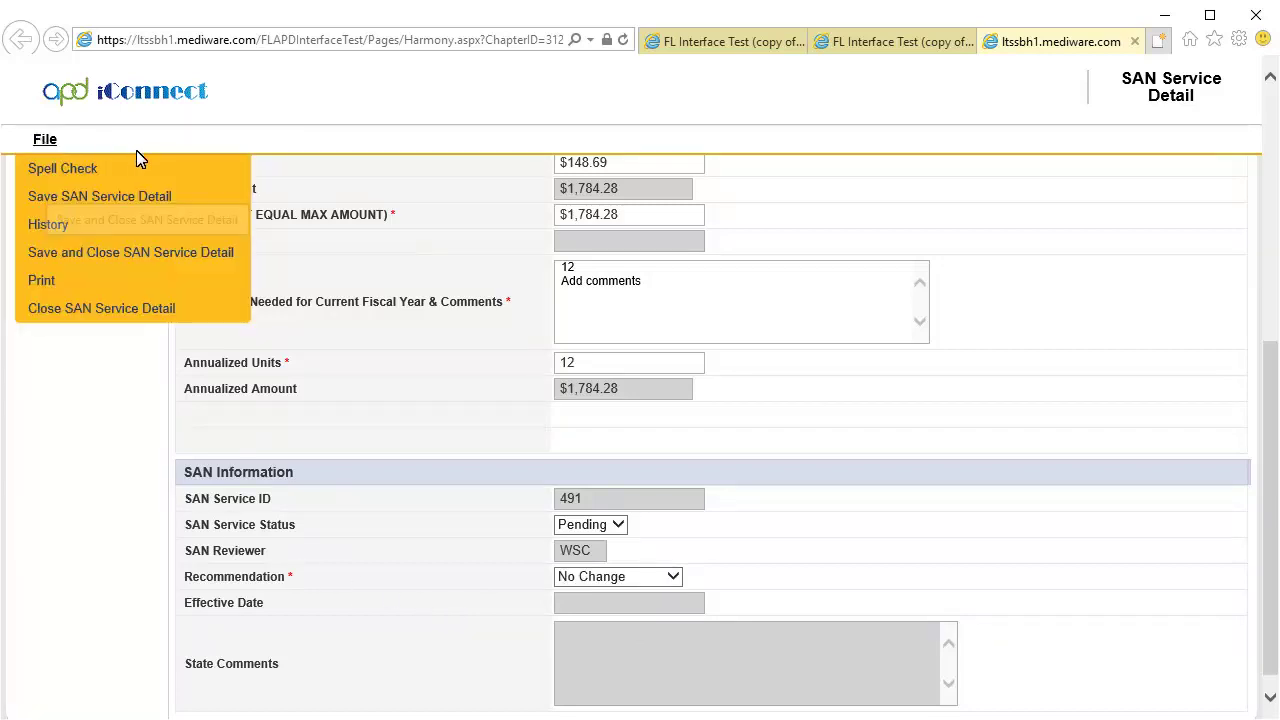
pyautogui.click(203, 251)
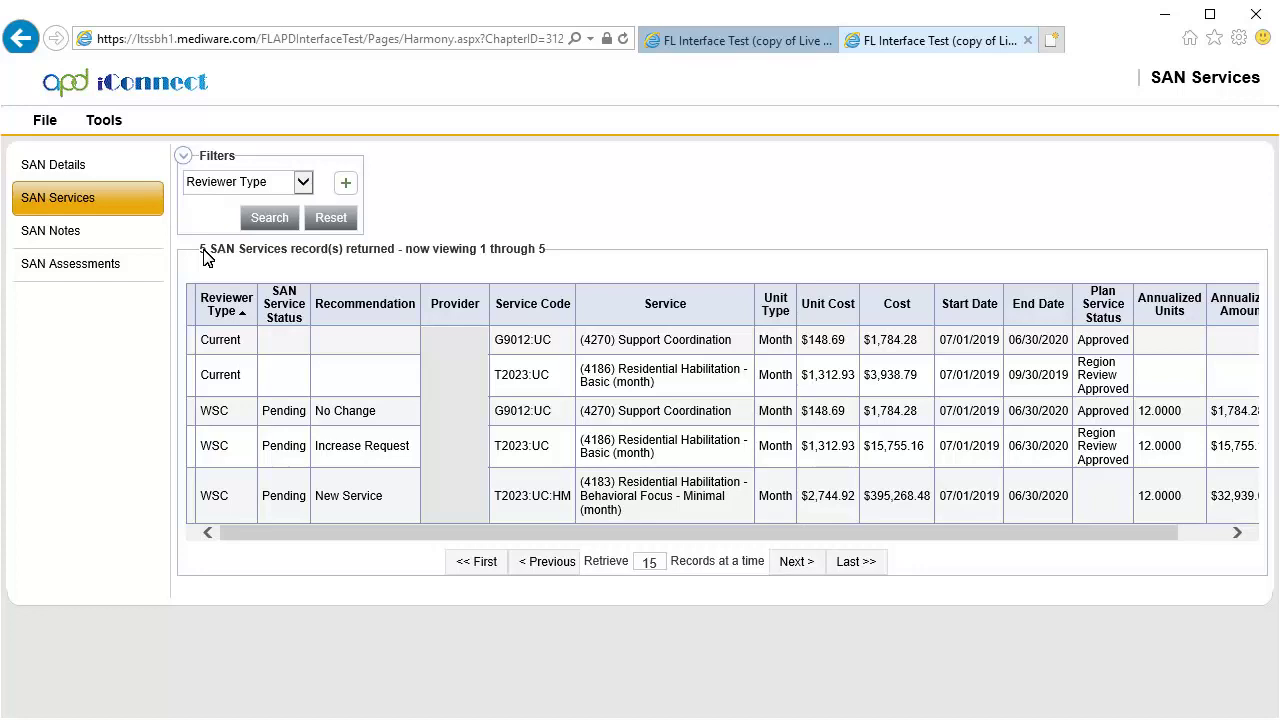
# Delete the WSC New Service record for Residential Habilitation - Behavioral Focus - Minimal (month) and acknowledge the message
pyautogui.moveTo(769, 534); pyautogui.dragTo(816, 534)
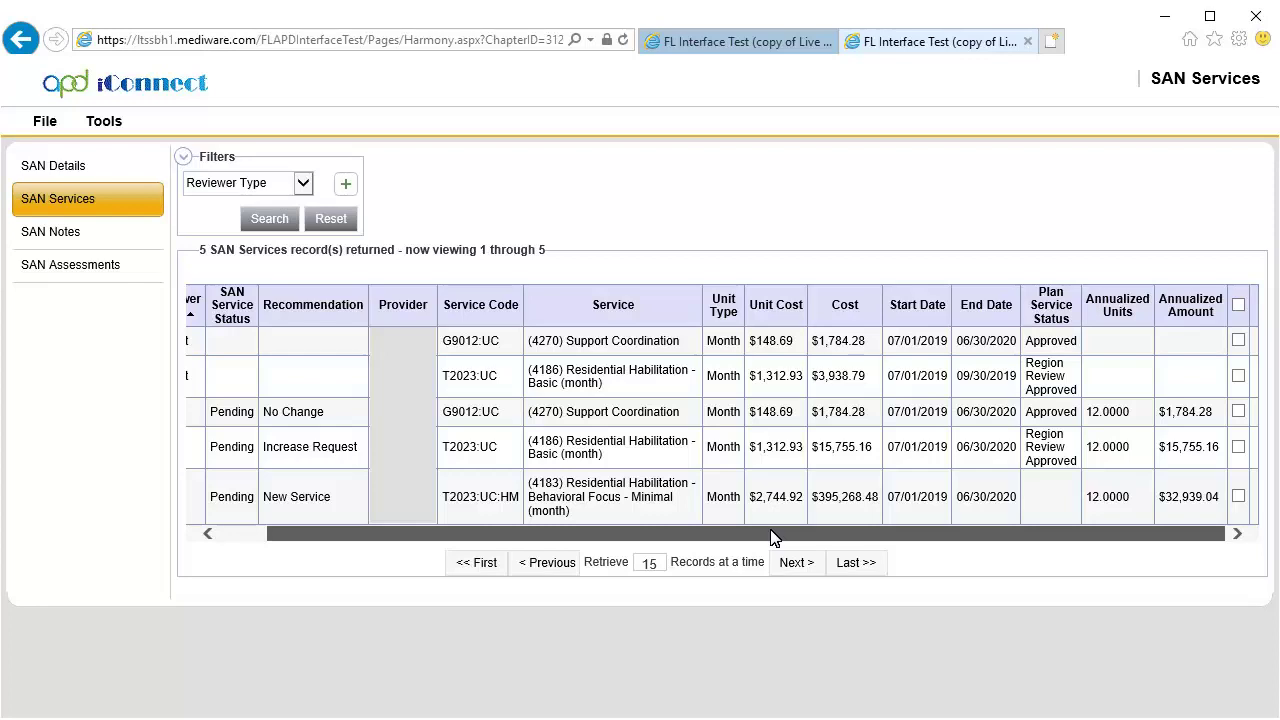
pyautogui.click(1238, 496)
pyautogui.hotkey('alt', 'f')
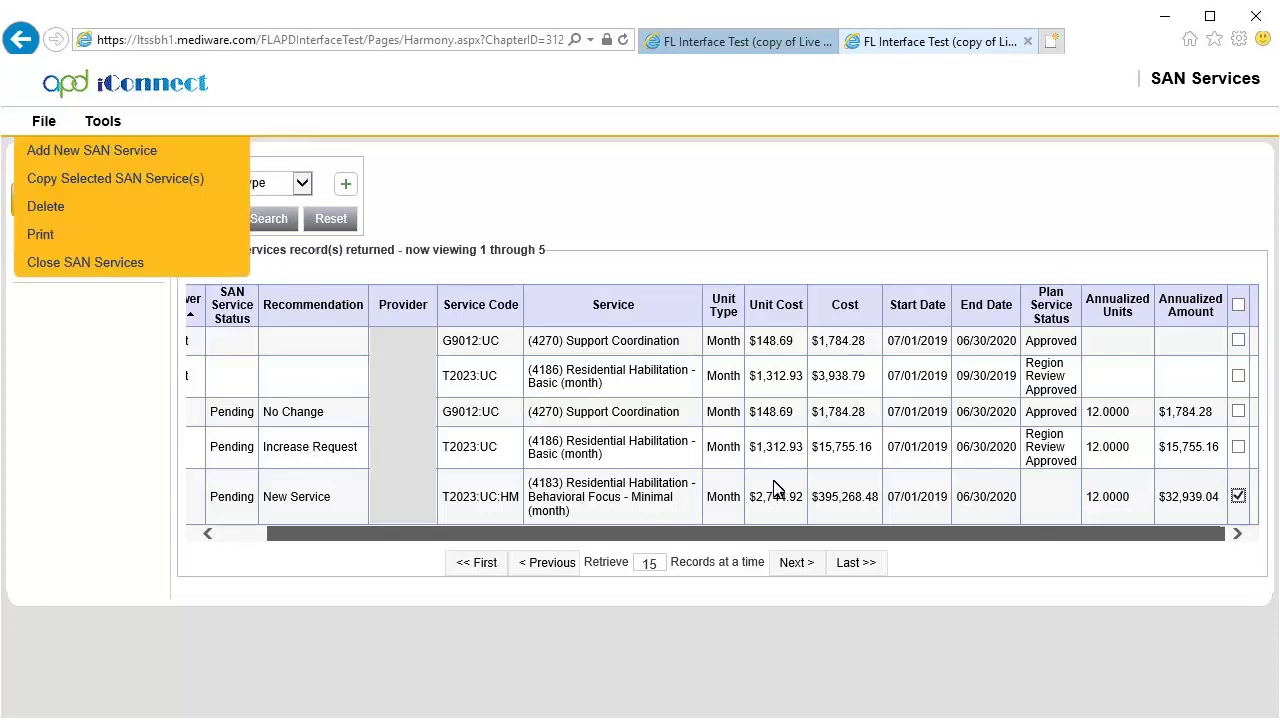
pyautogui.click(66, 202)
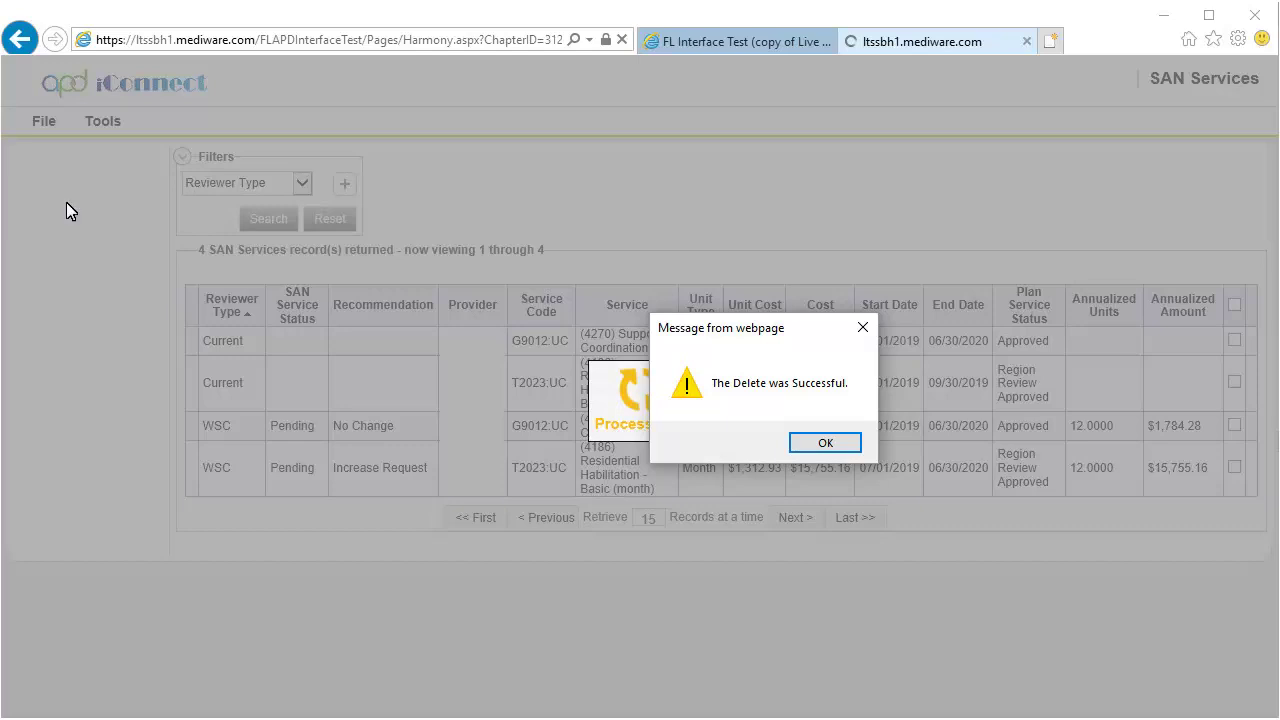
pyautogui.click(846, 446)
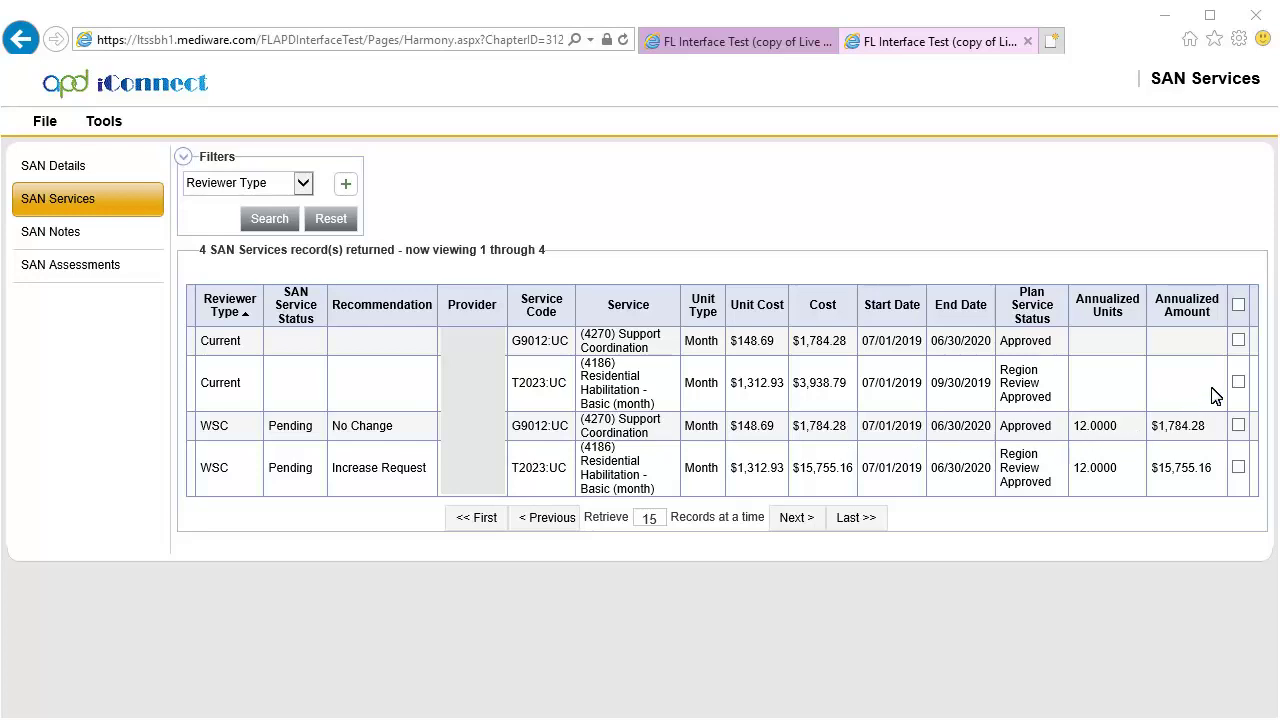
# Try to delete the Current Support Coordination service from the SAN Services list and dismiss the message
pyautogui.click(1238, 340)
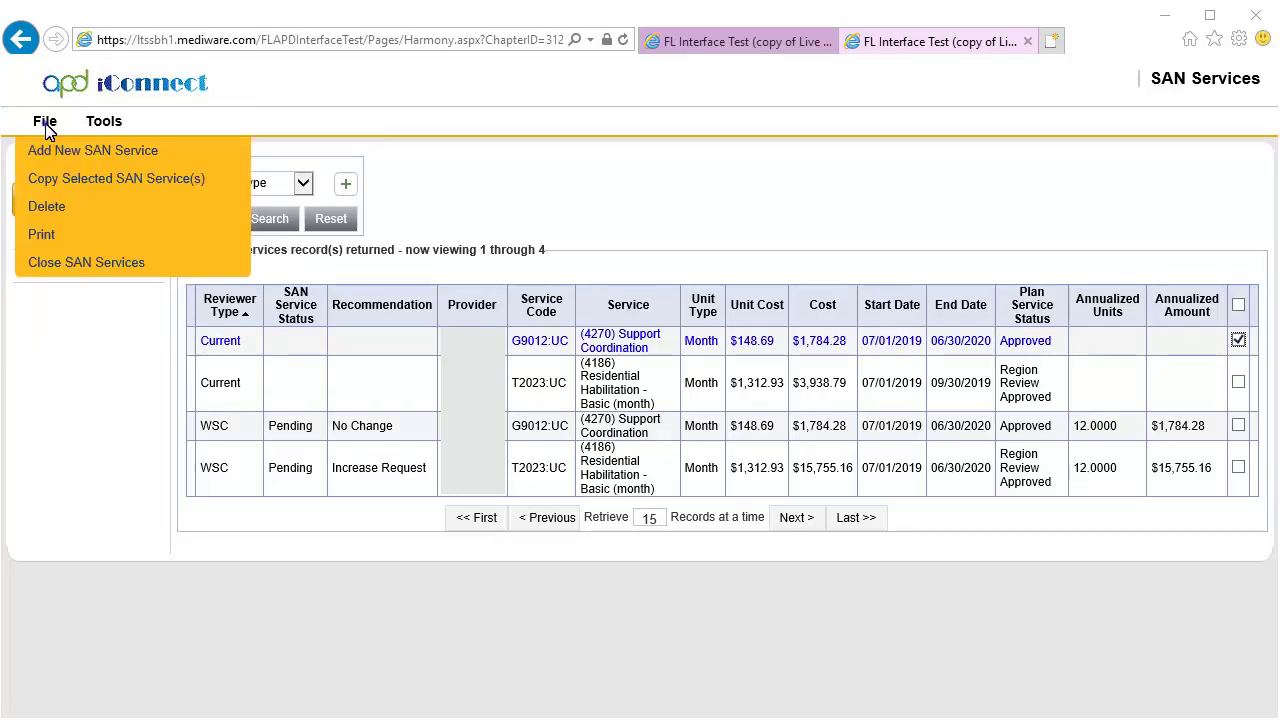
pyautogui.click(63, 206)
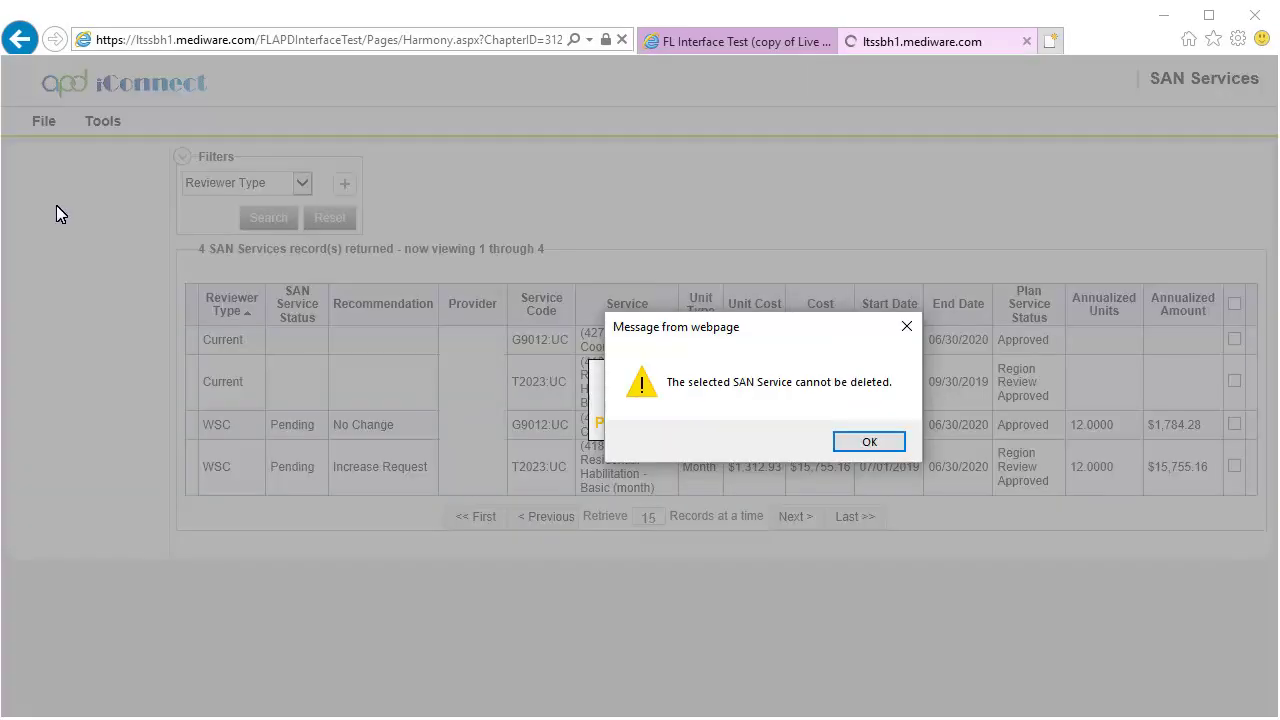
pyautogui.click(886, 441)
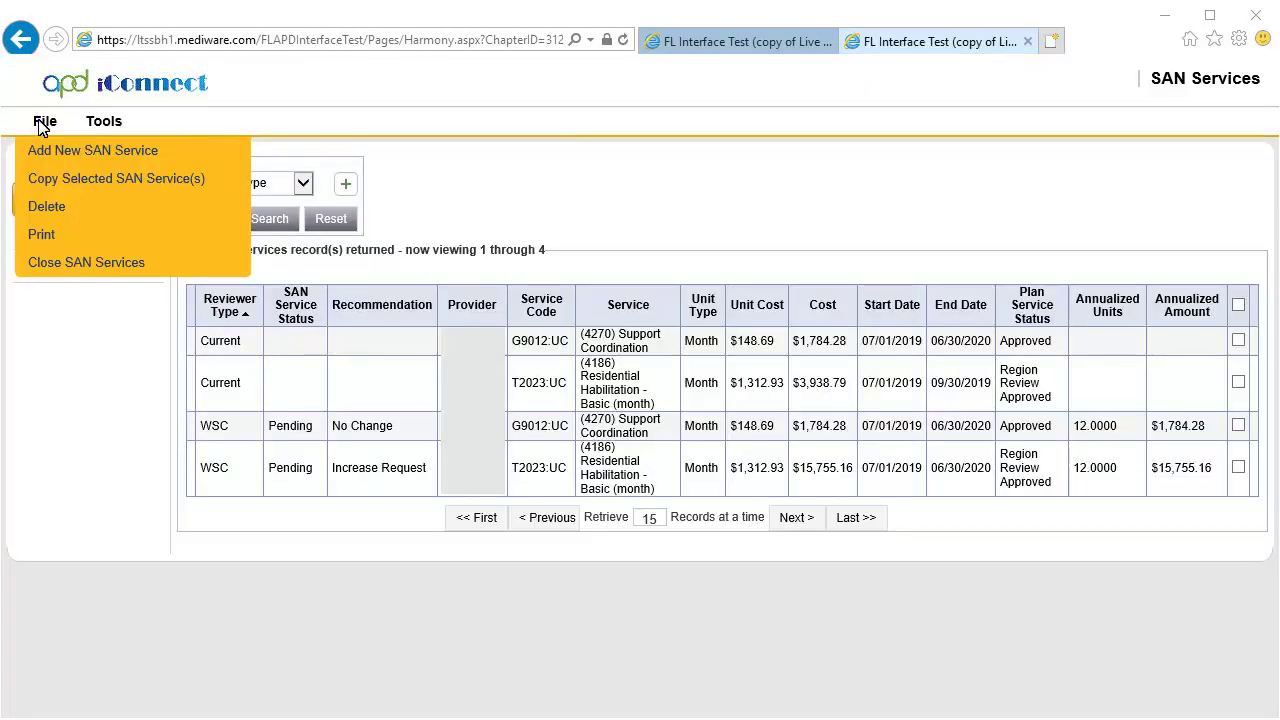
# Close the SAN Services list, then save and validate the SAN from its details
pyautogui.click(140, 263)
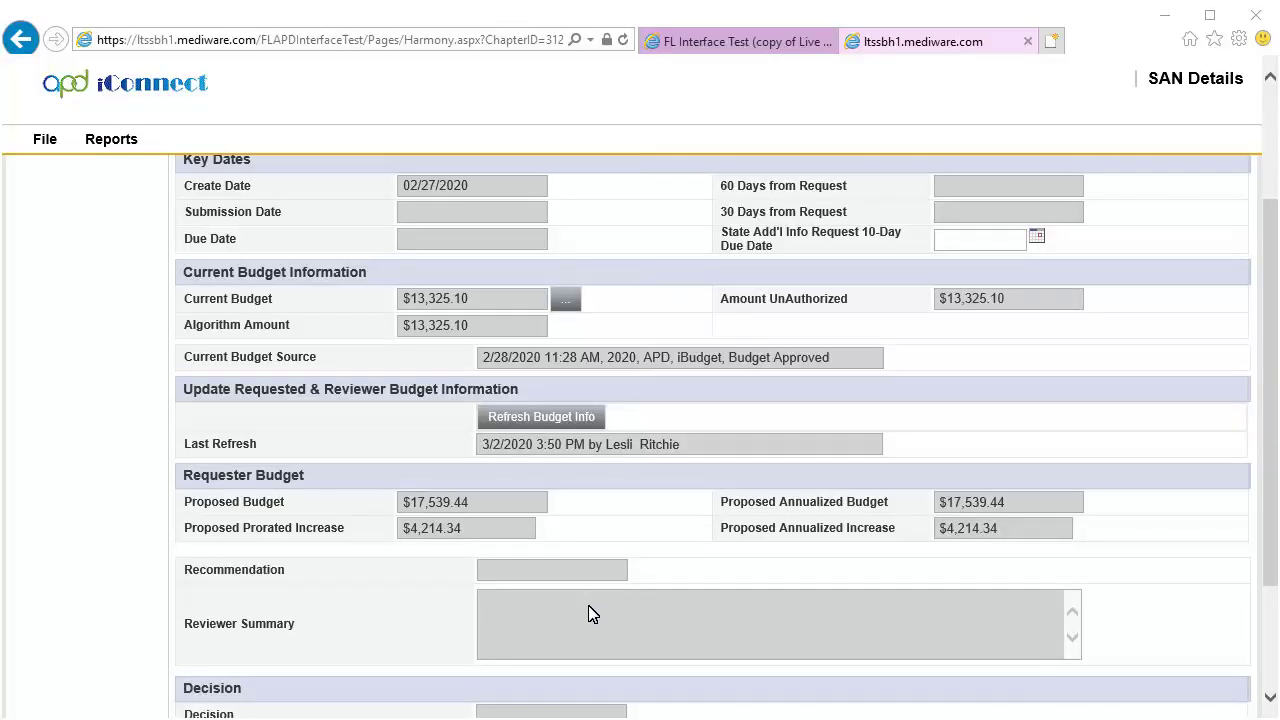
pyautogui.click(45, 141)
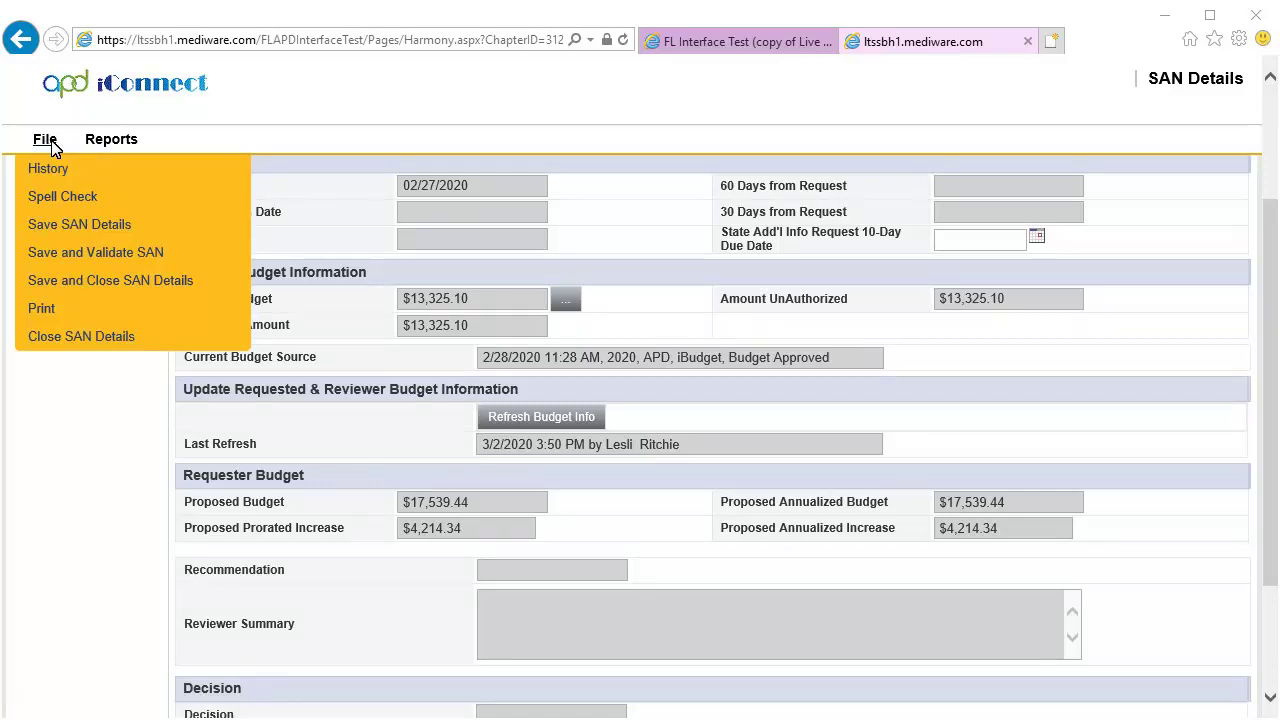
pyautogui.click(149, 253)
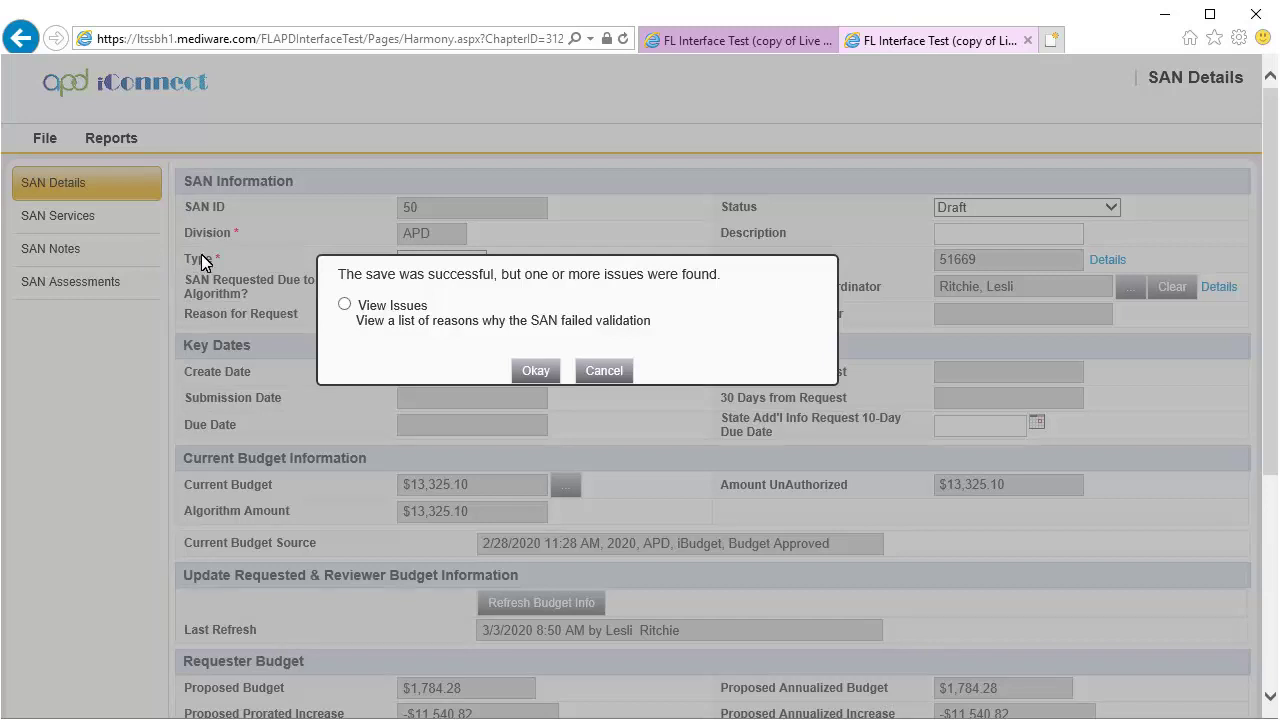
# View the list of SAN validation issues in the problems-only report, then close the report
pyautogui.click(345, 306)
pyautogui.click(536, 371)
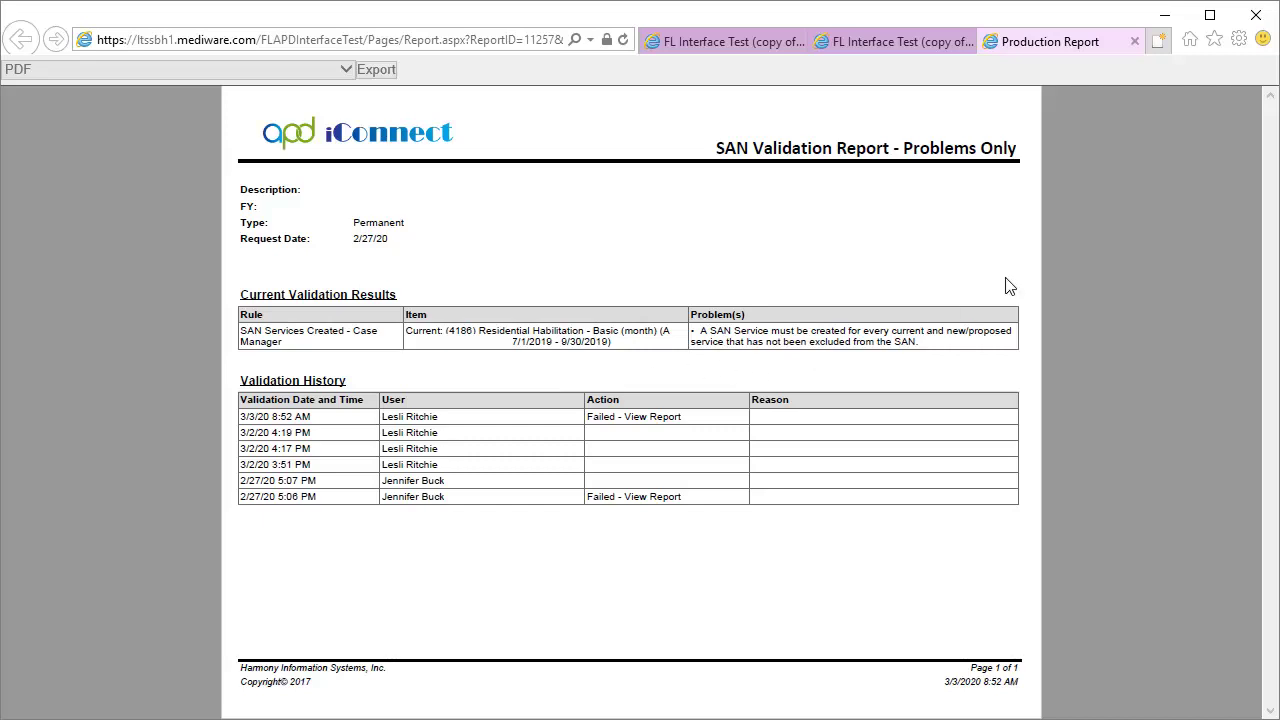
pyautogui.click(1134, 41)
# Save and validate the SAN with its status set to Pending, and acknowledge the message
pyautogui.click(48, 147)
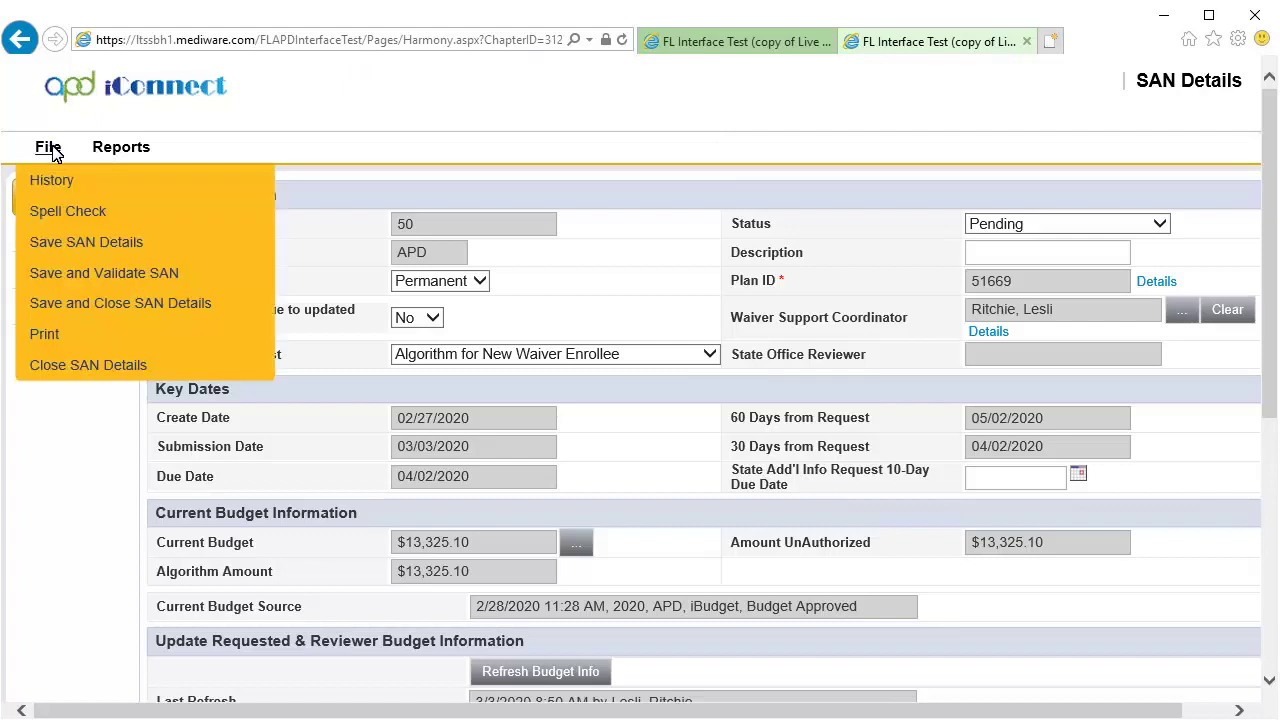
pyautogui.click(167, 272)
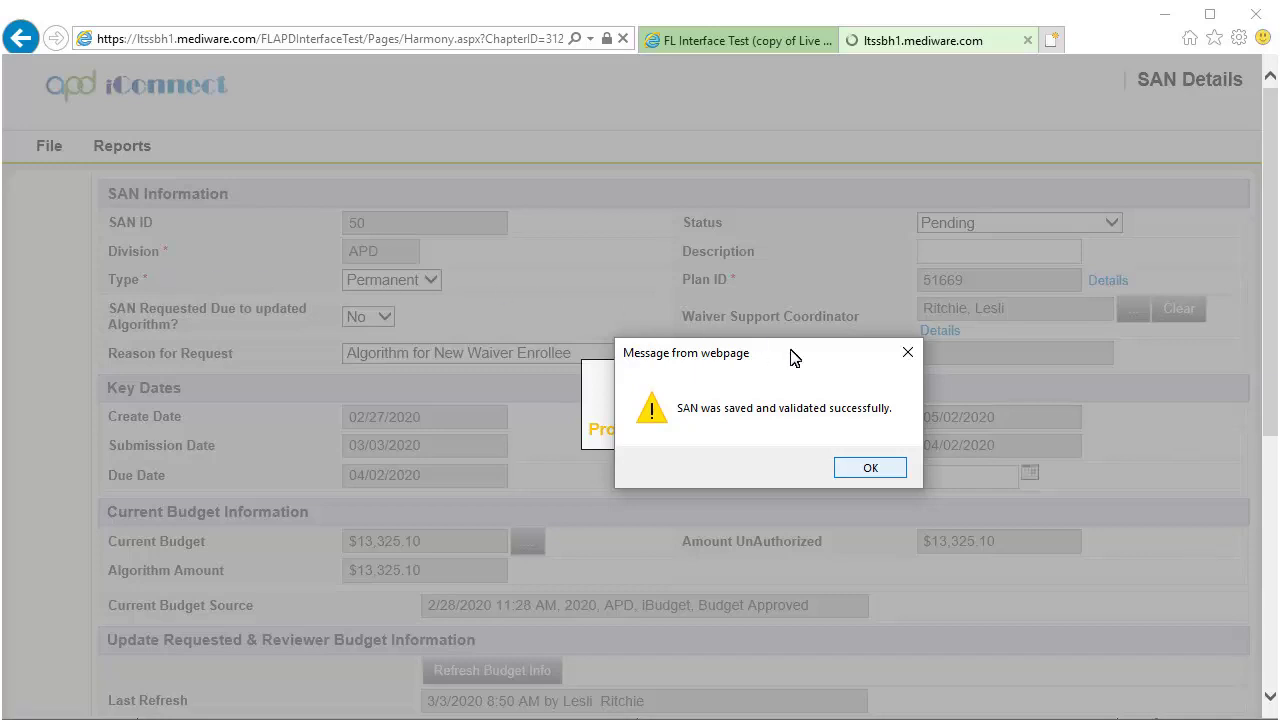
pyautogui.click(890, 470)
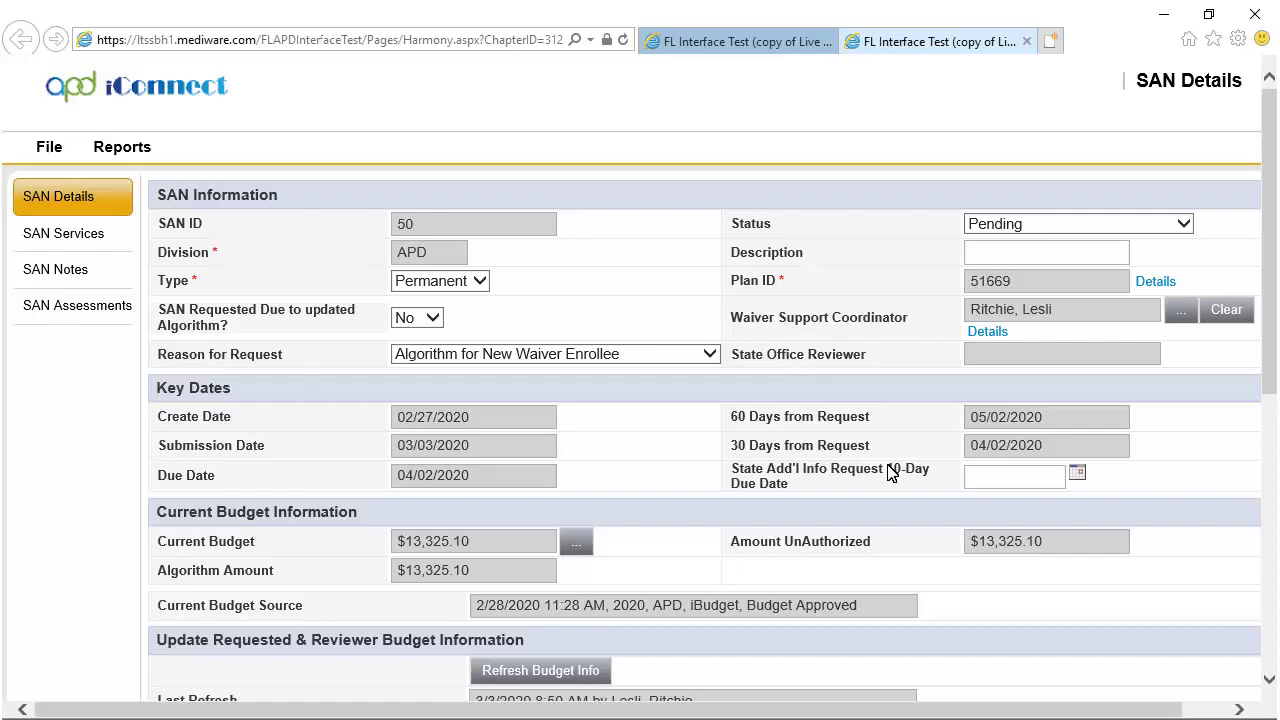
# Set the SAN's status to Submitted, then save and close the SAN details
pyautogui.click(1184, 224)
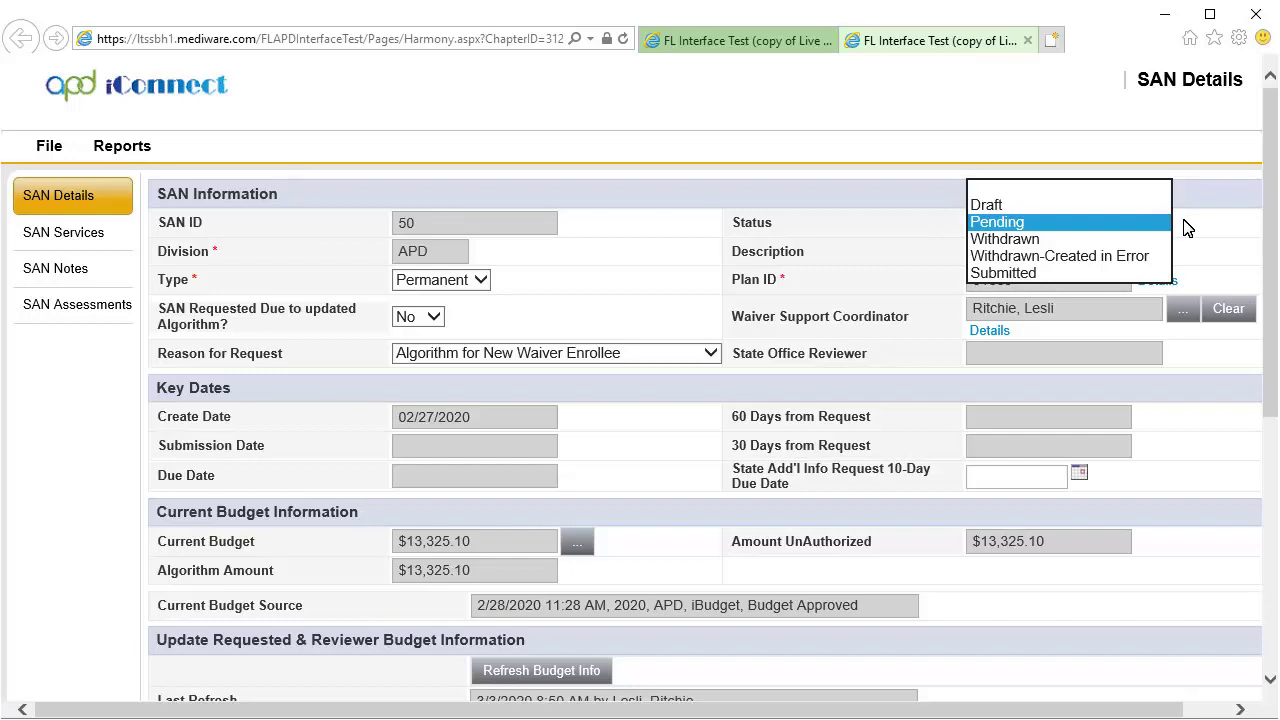
pyautogui.click(1040, 274)
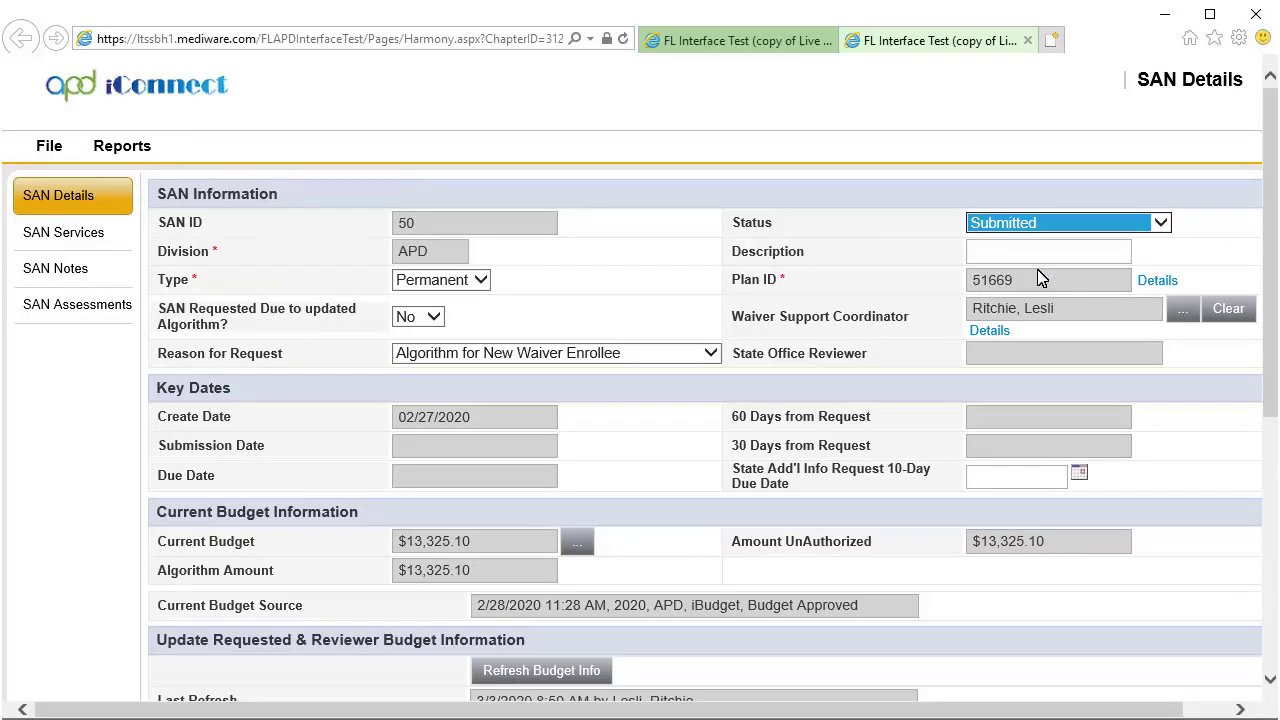
pyautogui.click(48, 150)
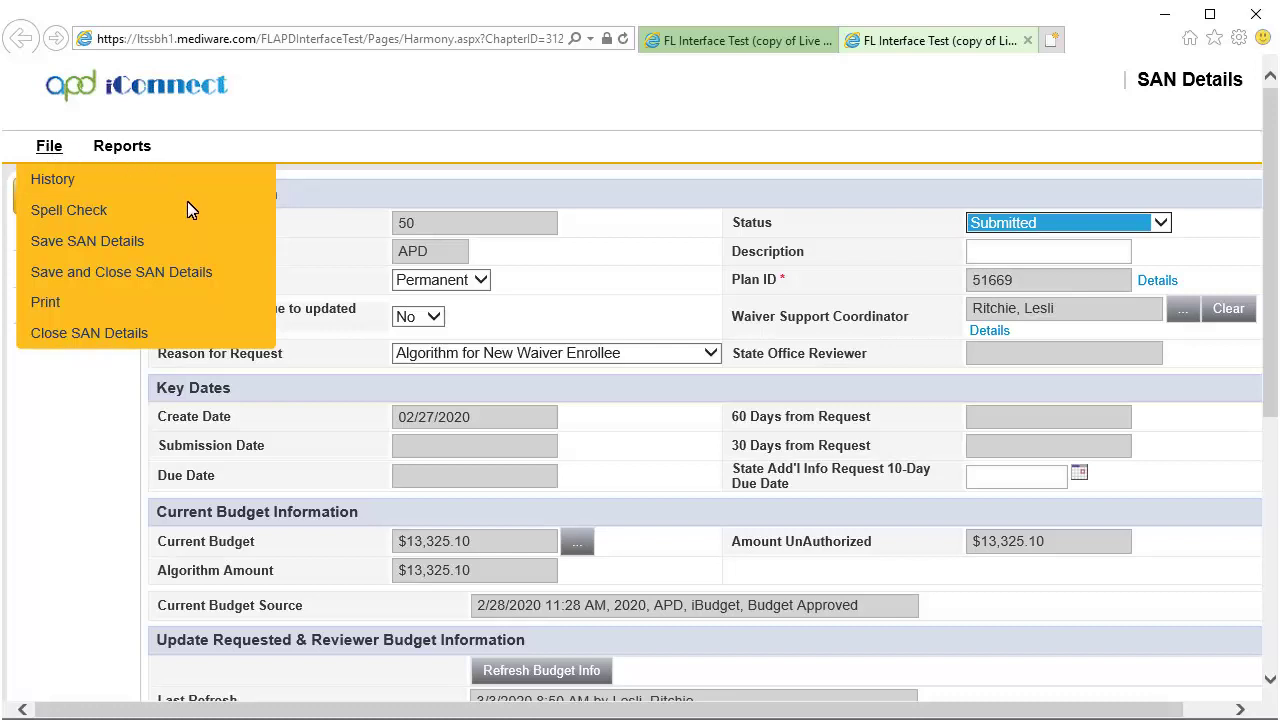
pyautogui.click(205, 272)
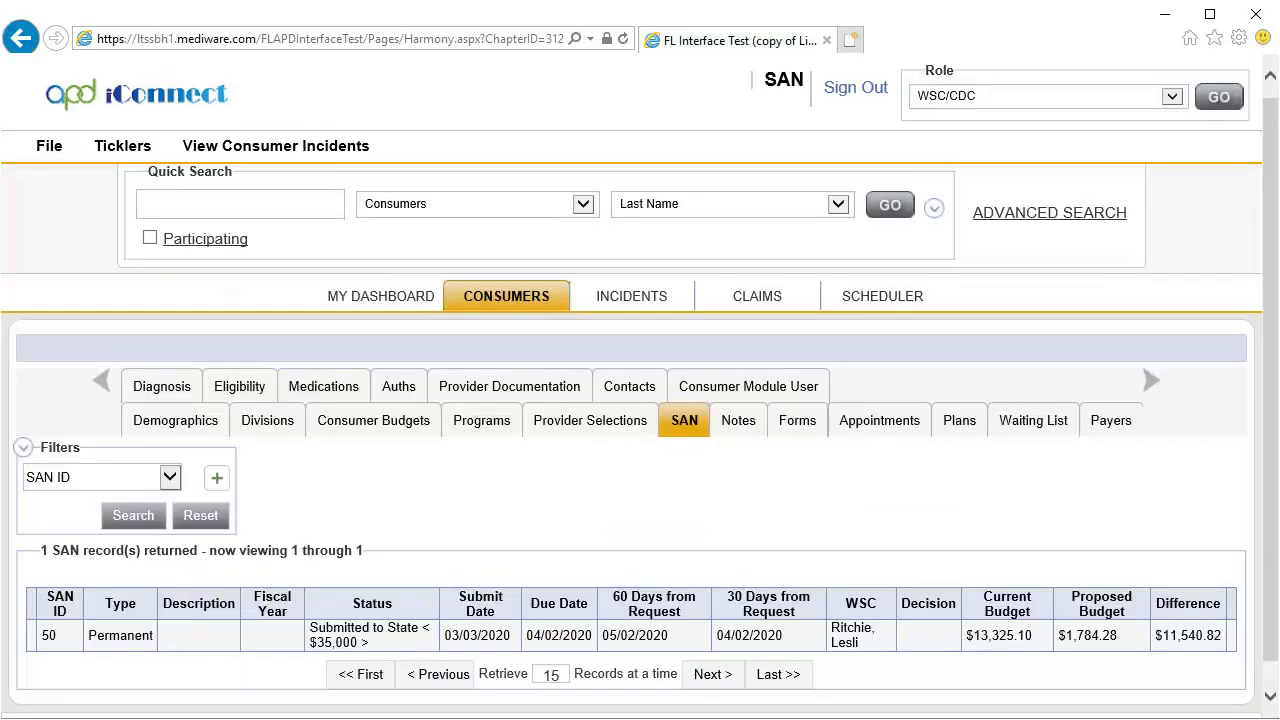